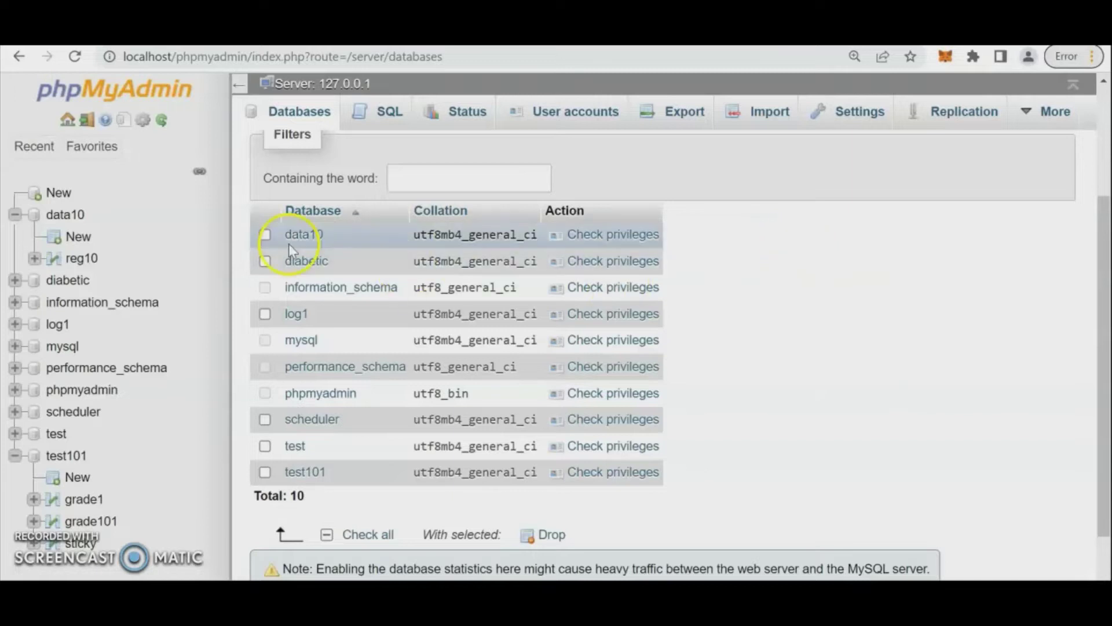
# Create a new database named test102.
pyautogui.click(60, 194)
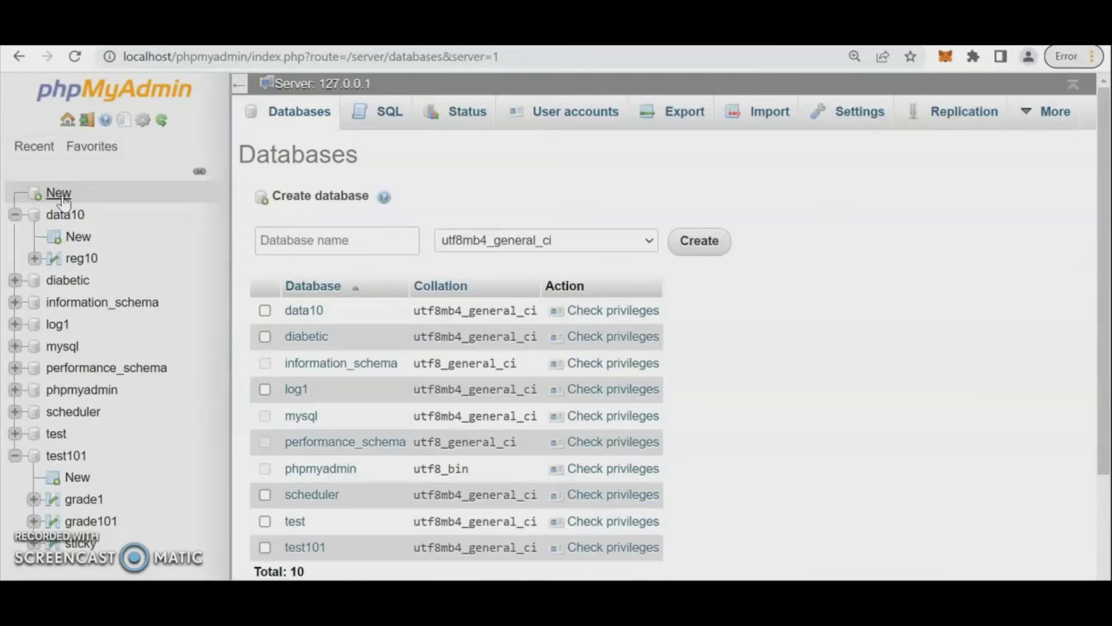
pyautogui.click(354, 244)
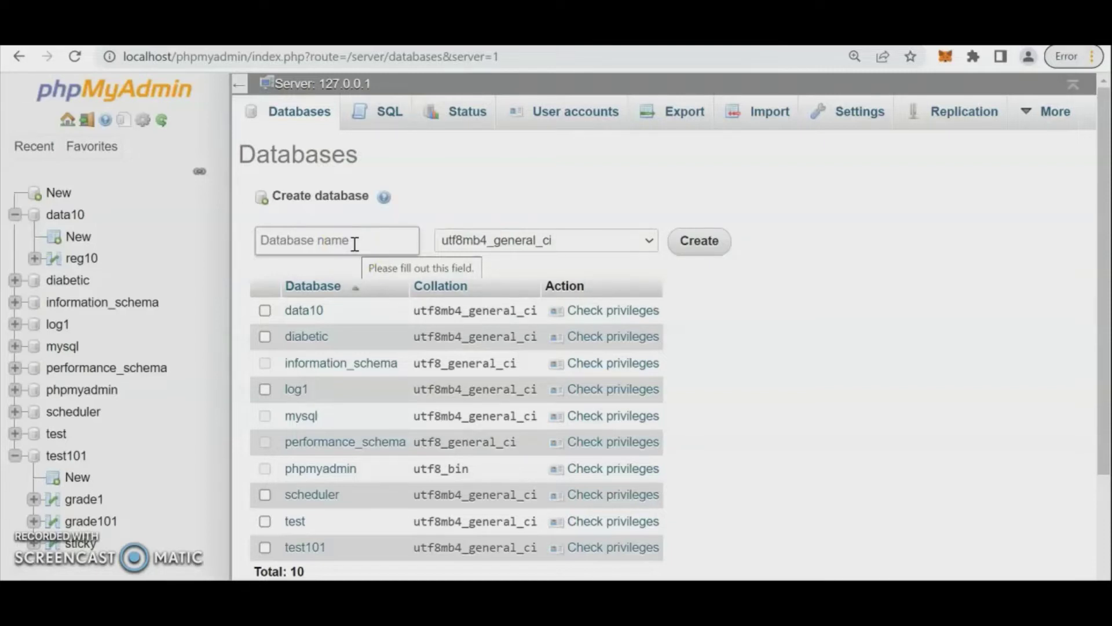
pyautogui.click(355, 242)
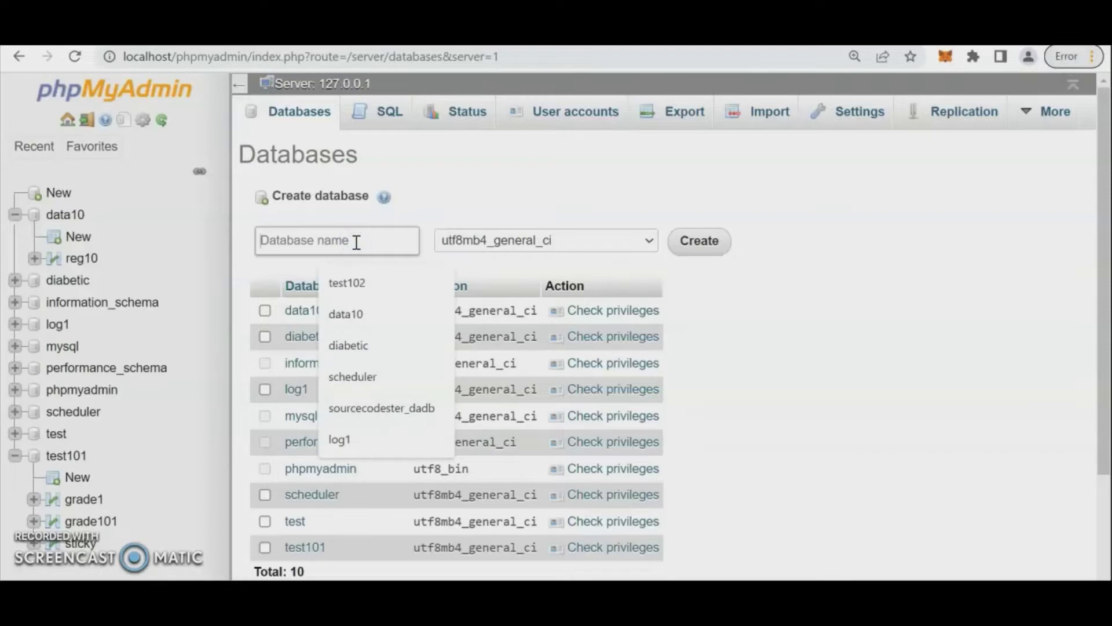
pyautogui.click(354, 284)
pyautogui.click(693, 244)
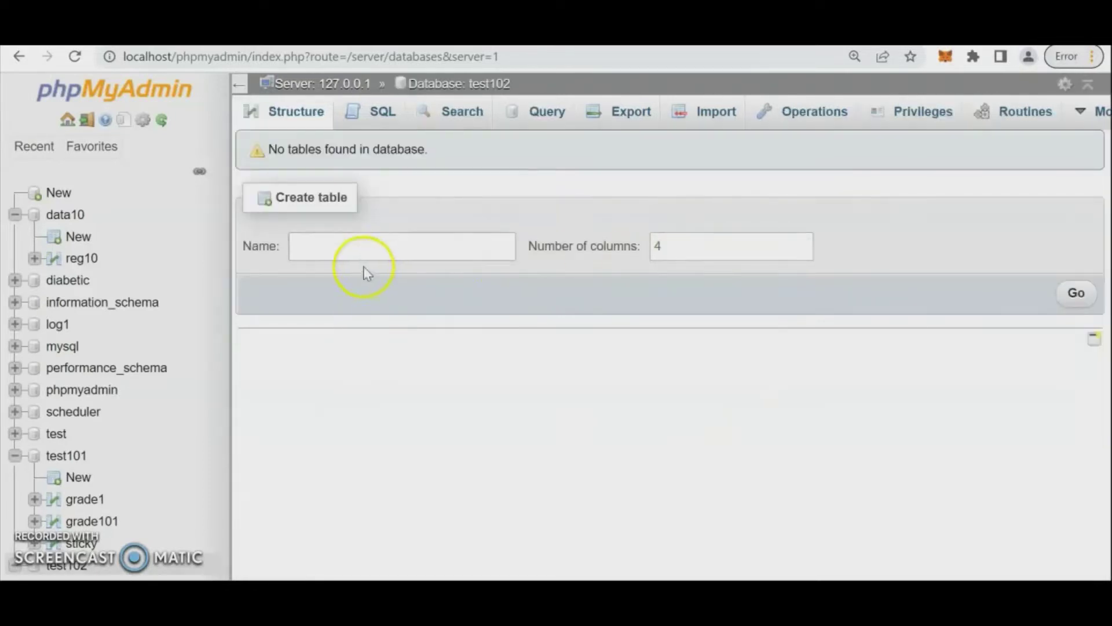
# Create a table named kows1 with 3 columns in the test102 database.
pyautogui.click(365, 246)
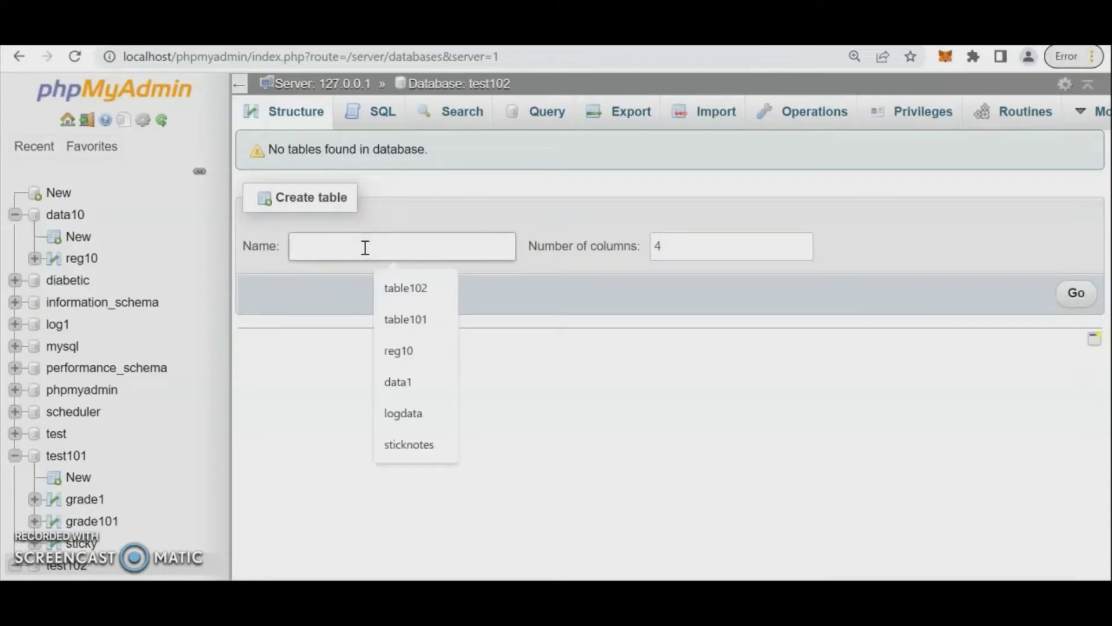
pyautogui.write('kows1')
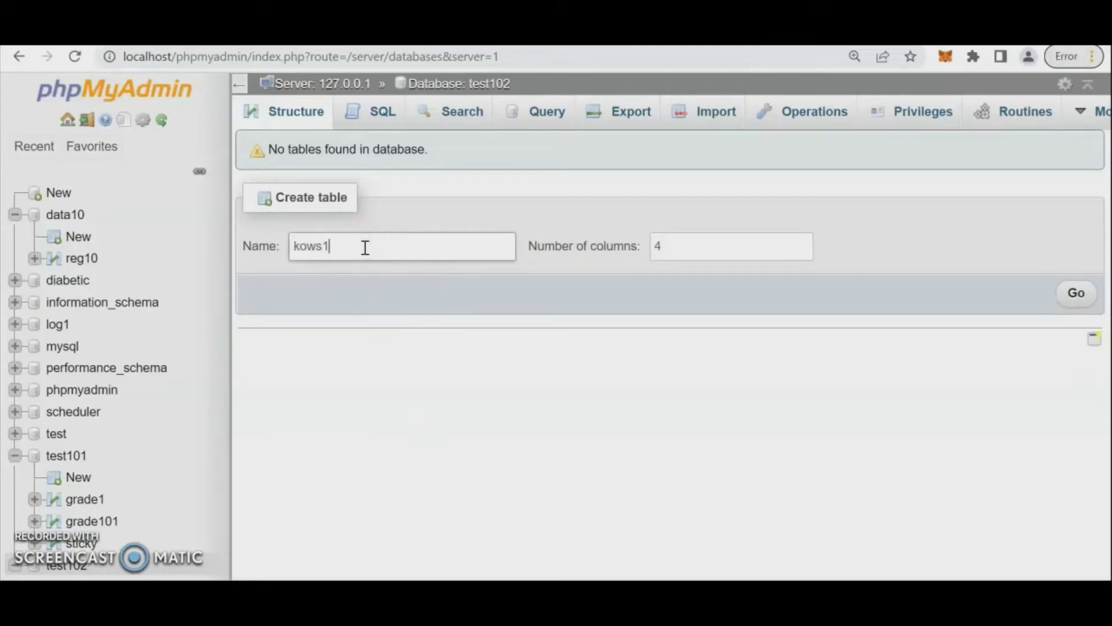
pyautogui.click(714, 245)
pyautogui.press('BackSpace')
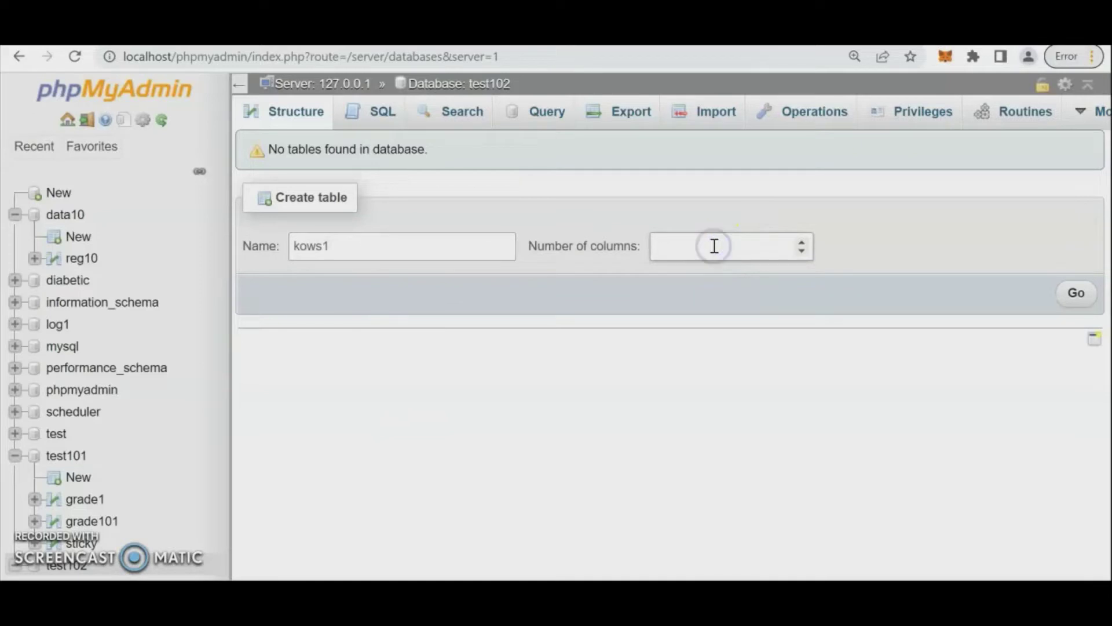
pyautogui.write('3')
pyautogui.click(1075, 293)
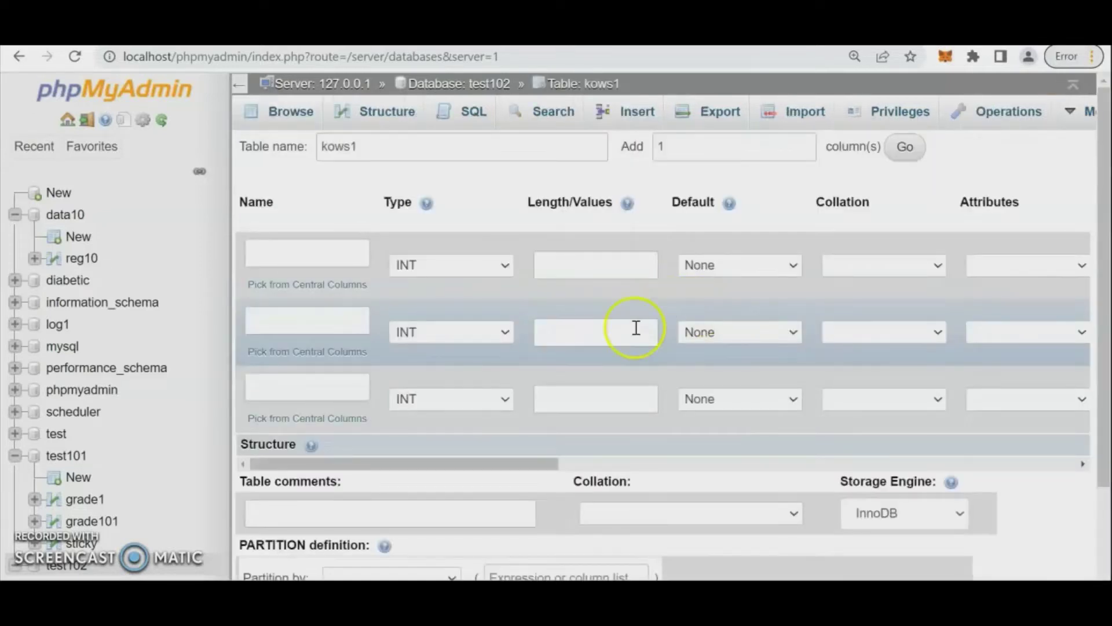
# Define the first column as idno with length 5 and make it an auto-increment primary key.
pyautogui.click(302, 258)
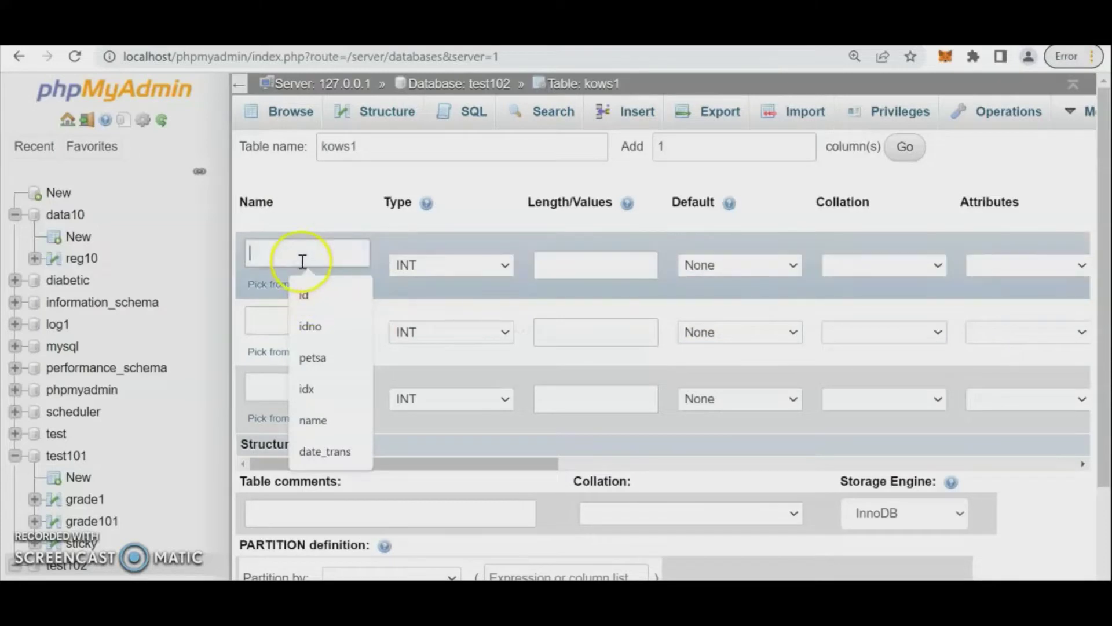
pyautogui.write('idno')
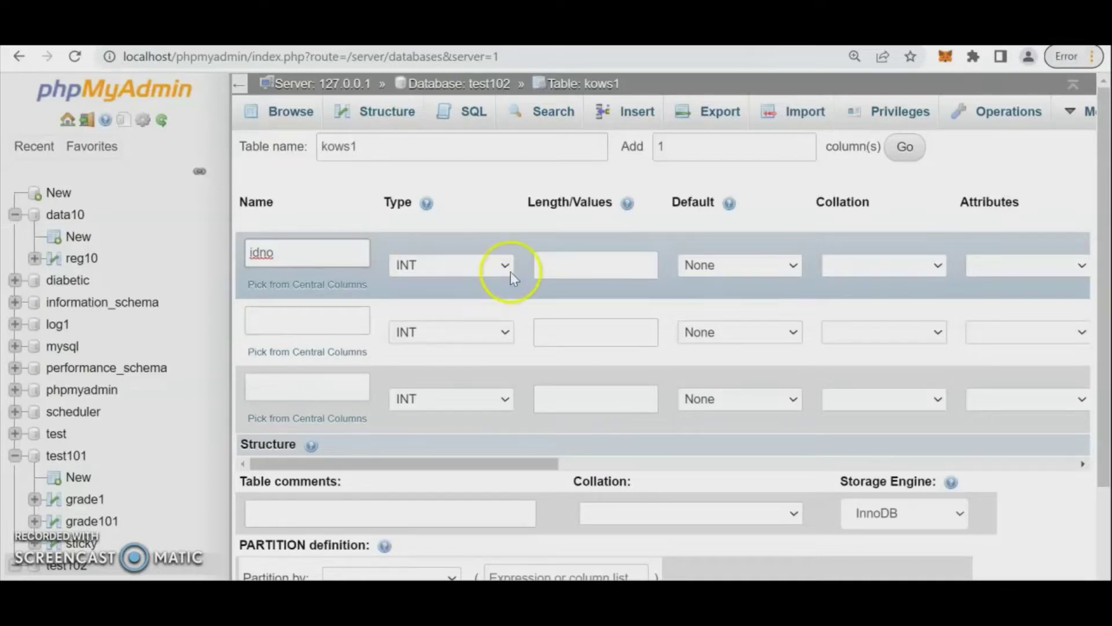
pyautogui.click(569, 266)
pyautogui.write('5')
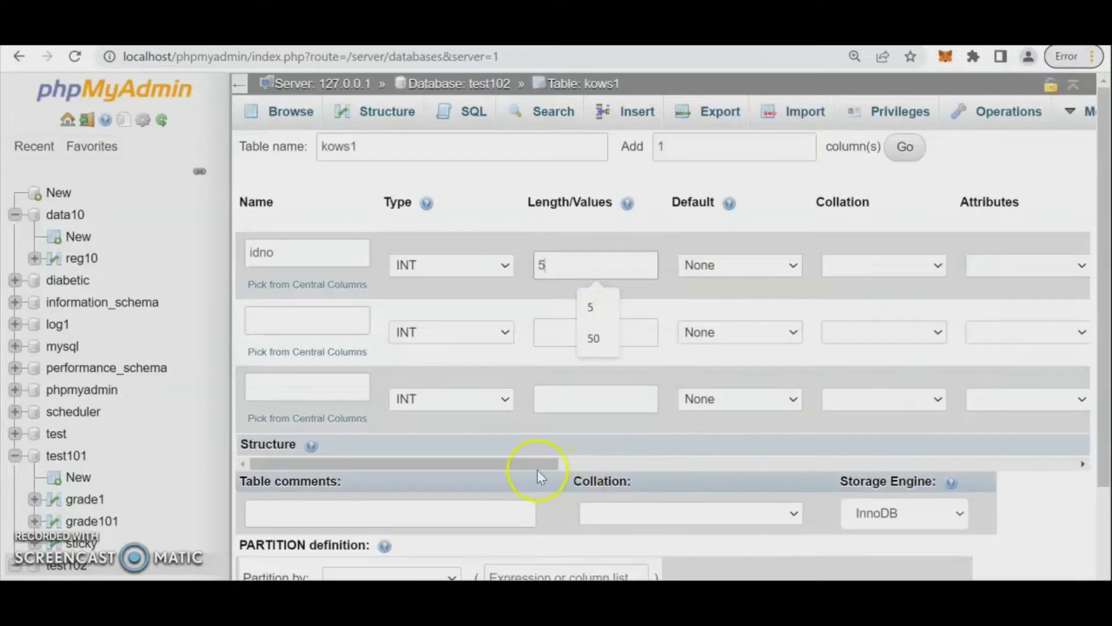
pyautogui.click(534, 464)
pyautogui.moveTo(534, 464); pyautogui.dragTo(753, 464)
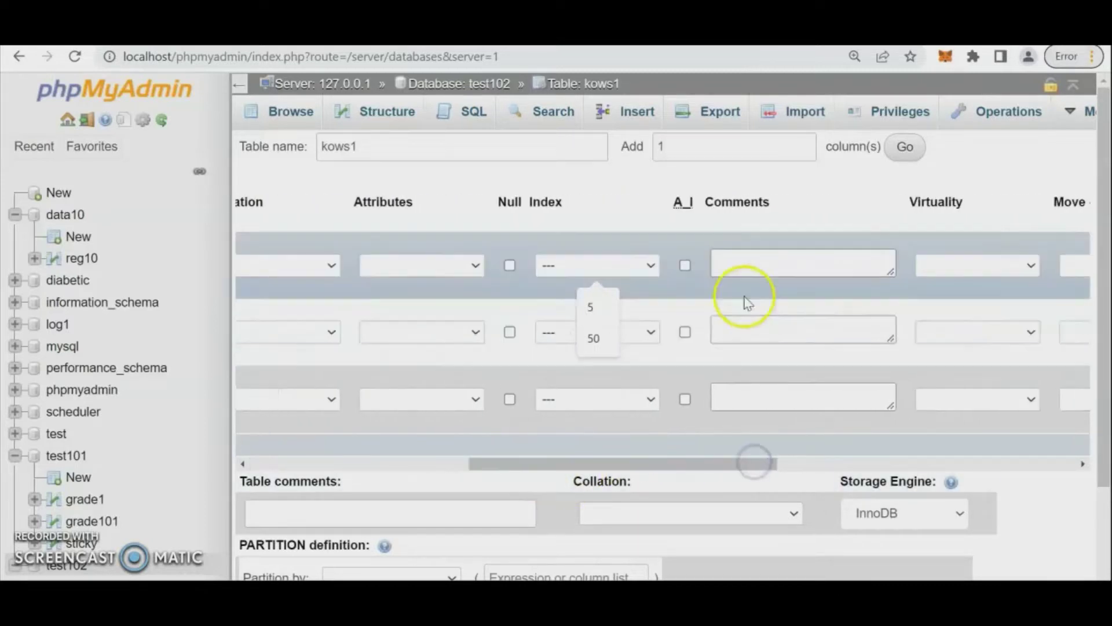
pyautogui.click(686, 266)
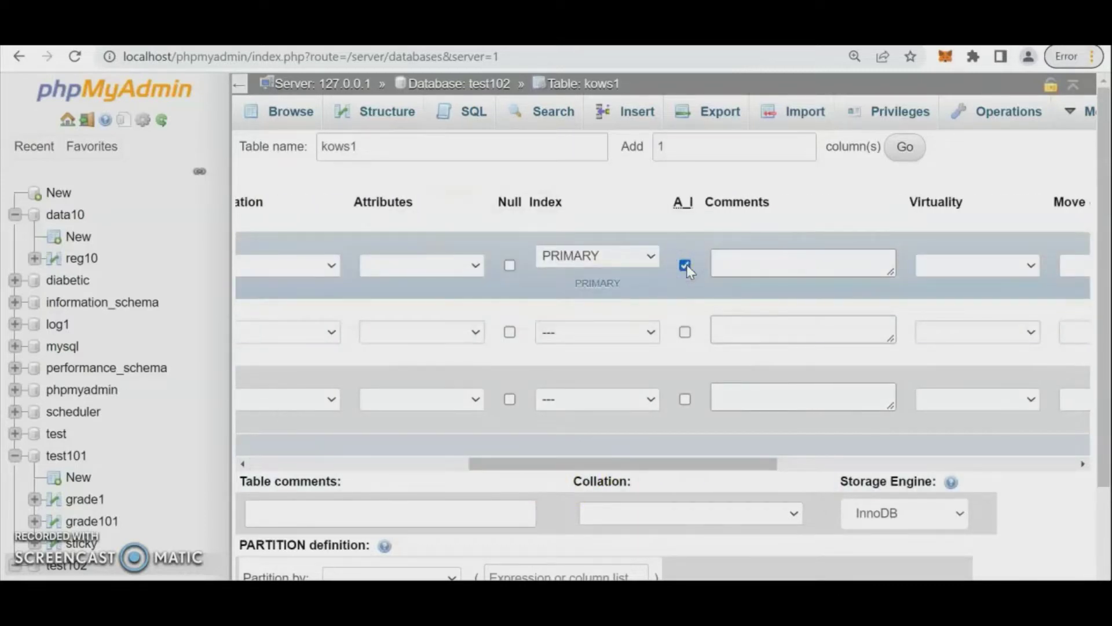
pyautogui.click(756, 268)
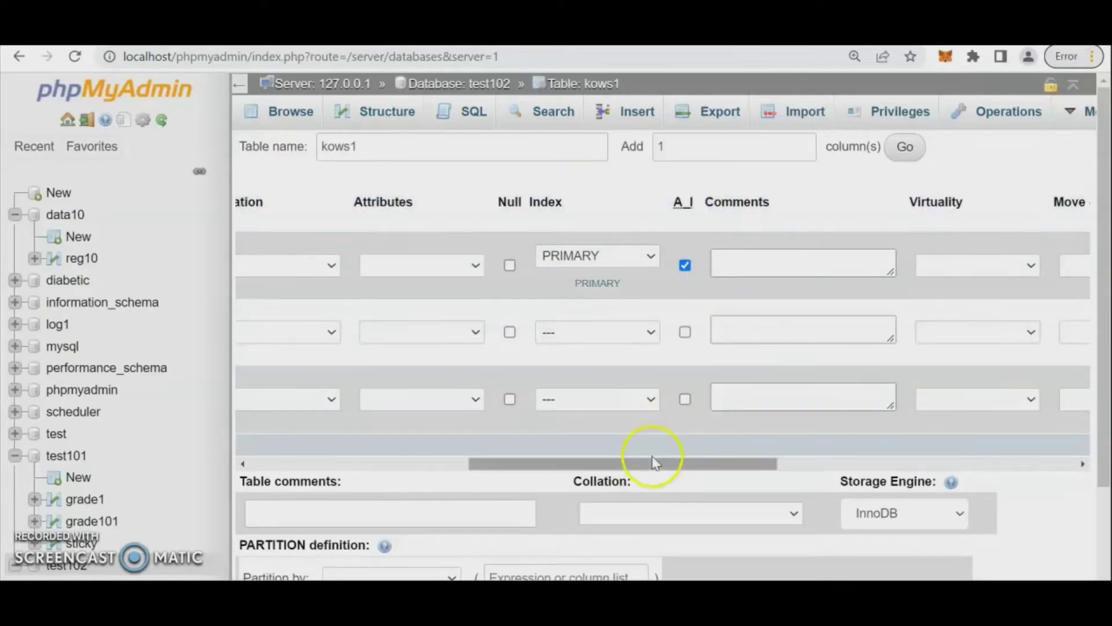
# Define the second column as pq with type VARCHAR and length 50.
pyautogui.moveTo(653, 463); pyautogui.dragTo(365, 453)
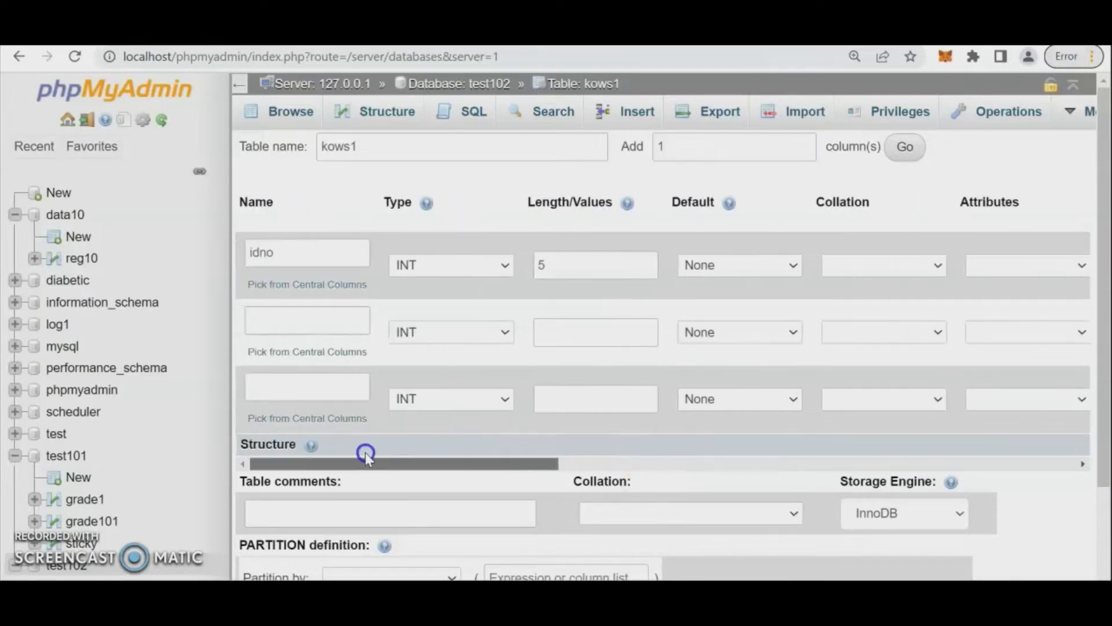
pyautogui.click(309, 325)
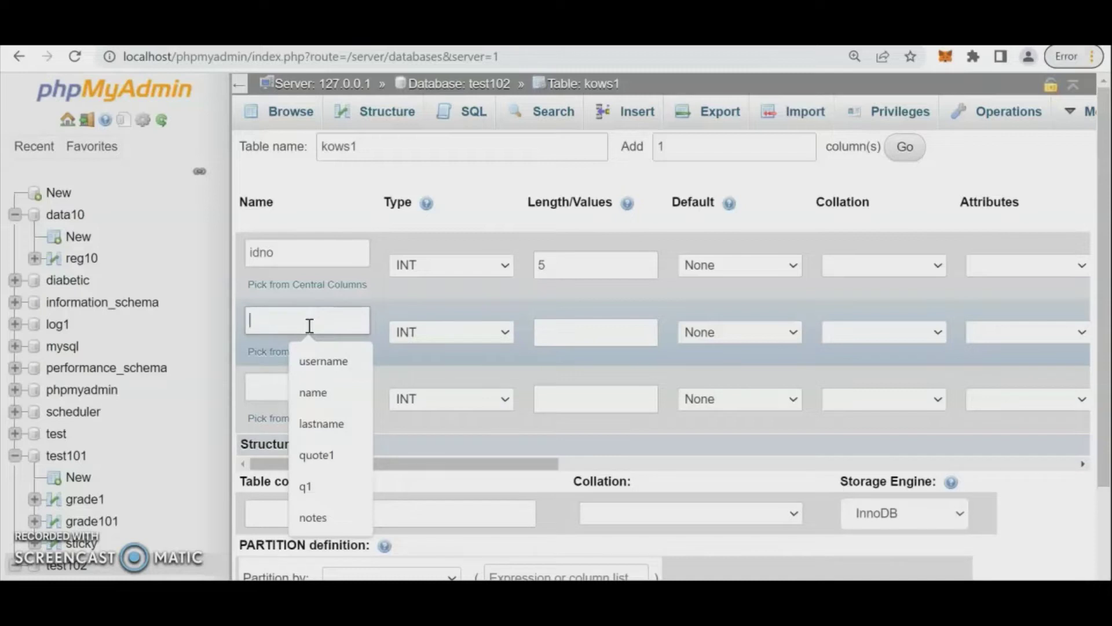
pyautogui.write('pq')
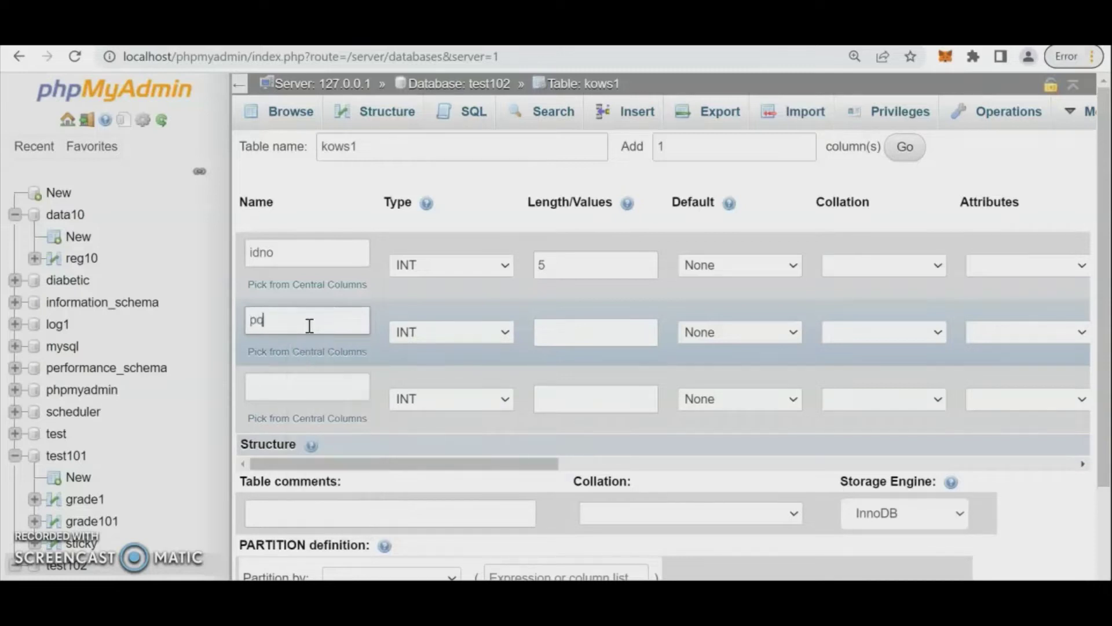
pyautogui.click(509, 336)
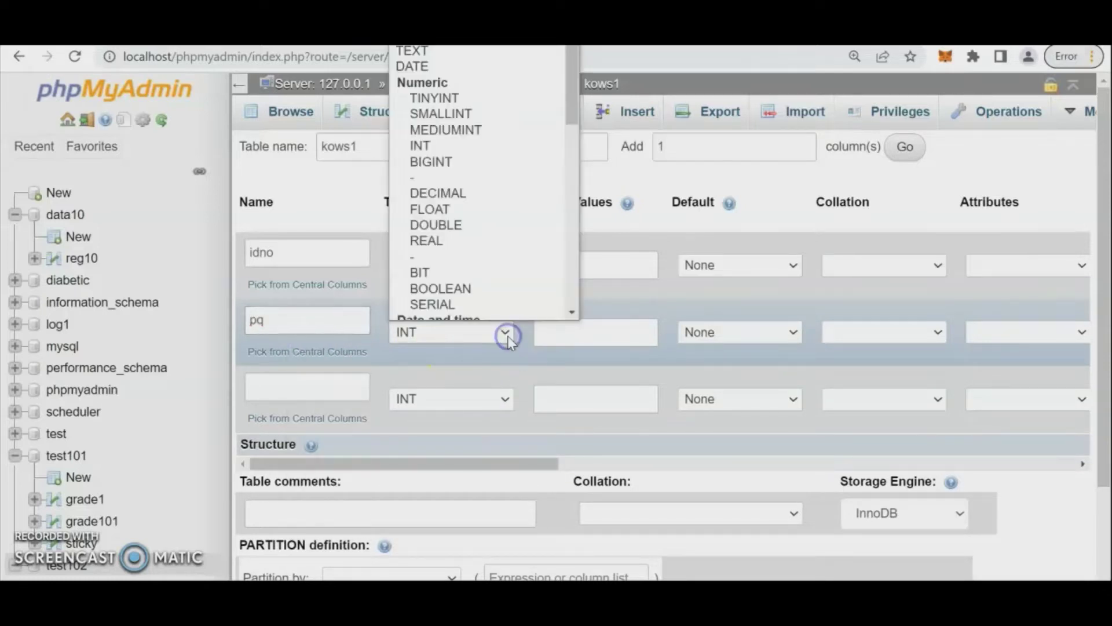
pyautogui.moveTo(570, 99); pyautogui.dragTo(569, 74)
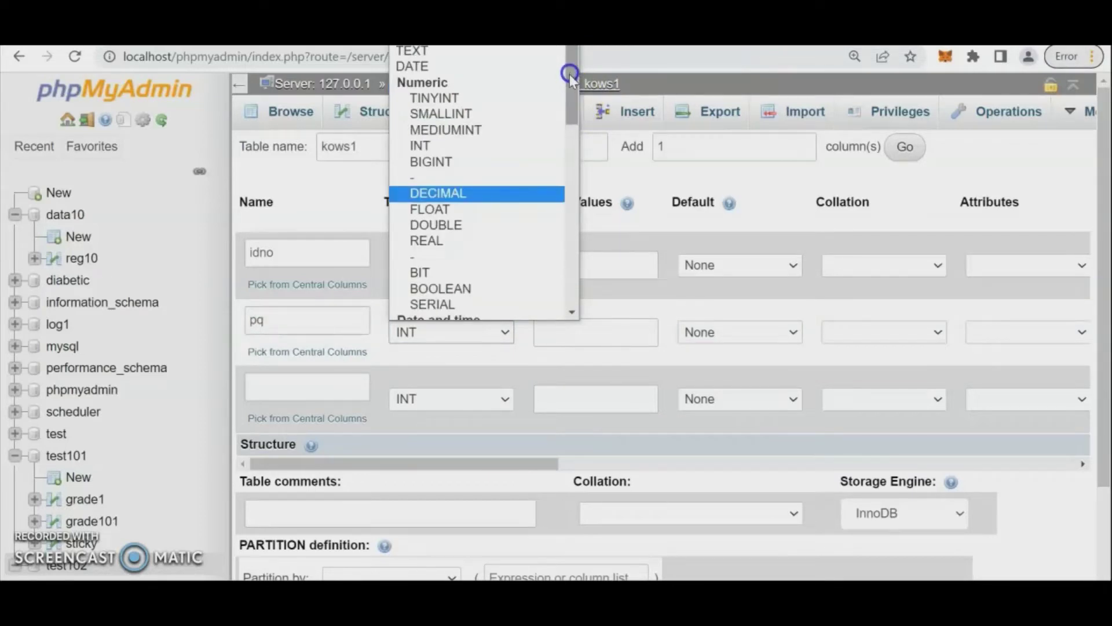
pyautogui.click(458, 335)
pyautogui.click(502, 336)
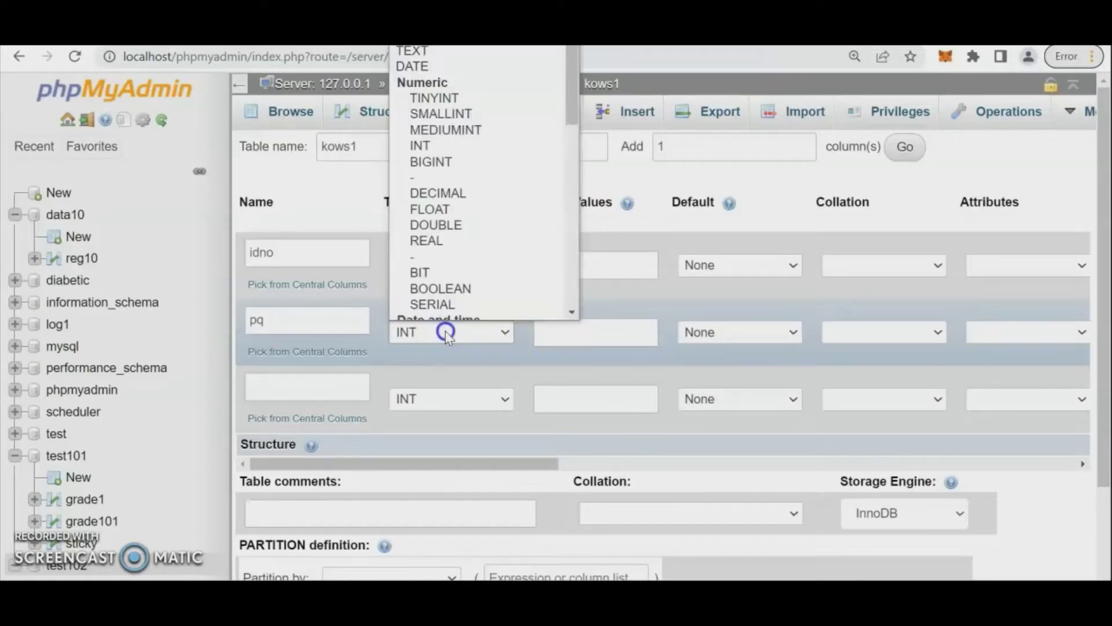
pyautogui.press('Down')
pyautogui.click(620, 377)
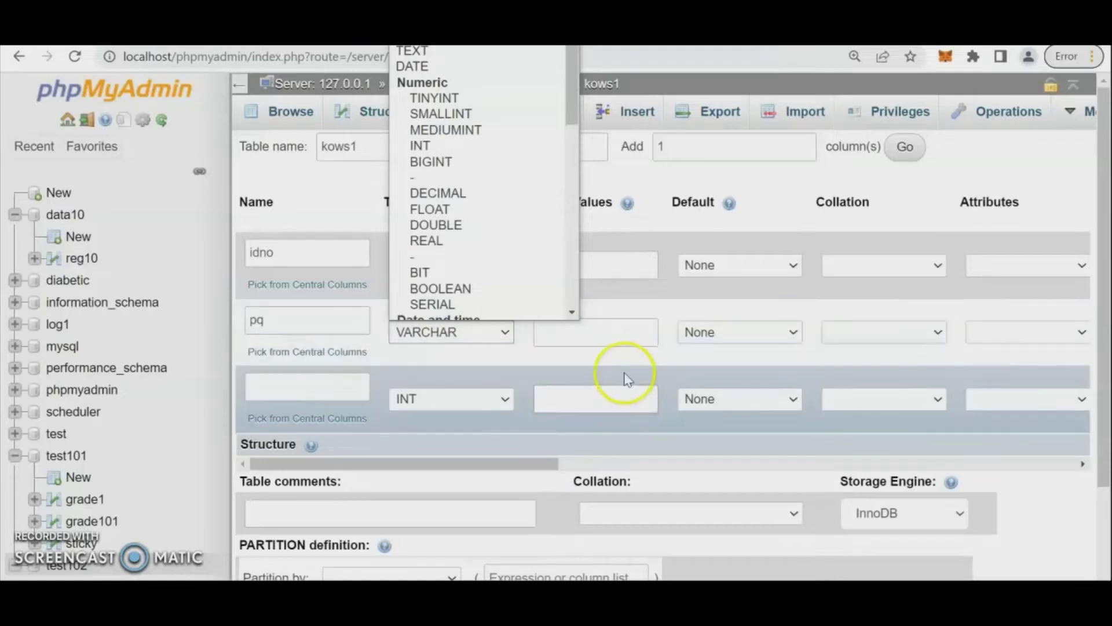
pyautogui.click(605, 329)
pyautogui.click(606, 374)
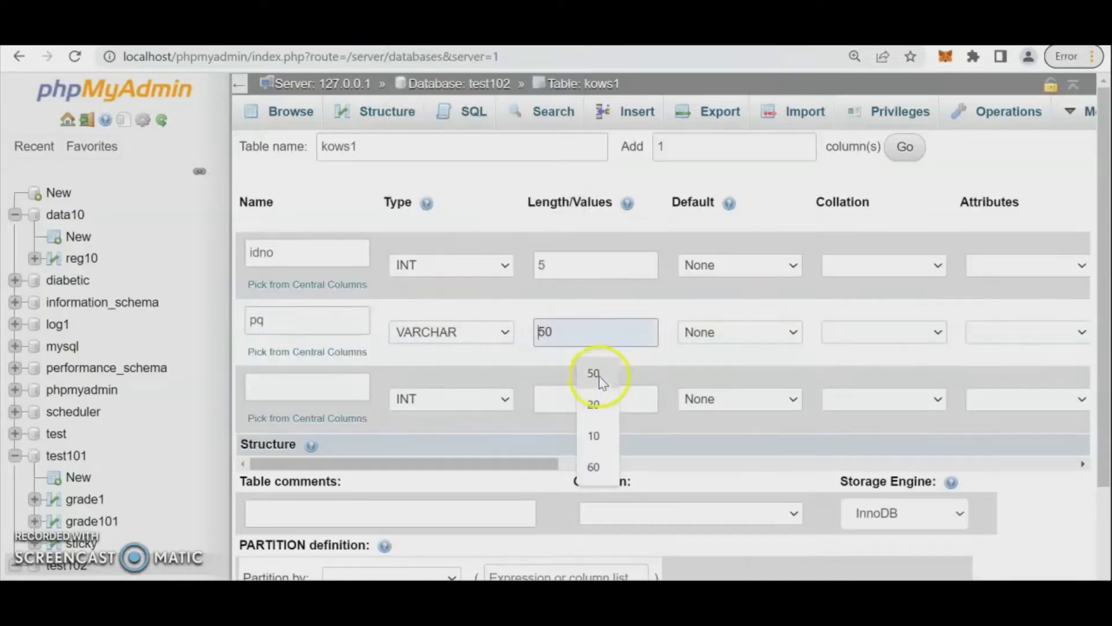
pyautogui.click(307, 321)
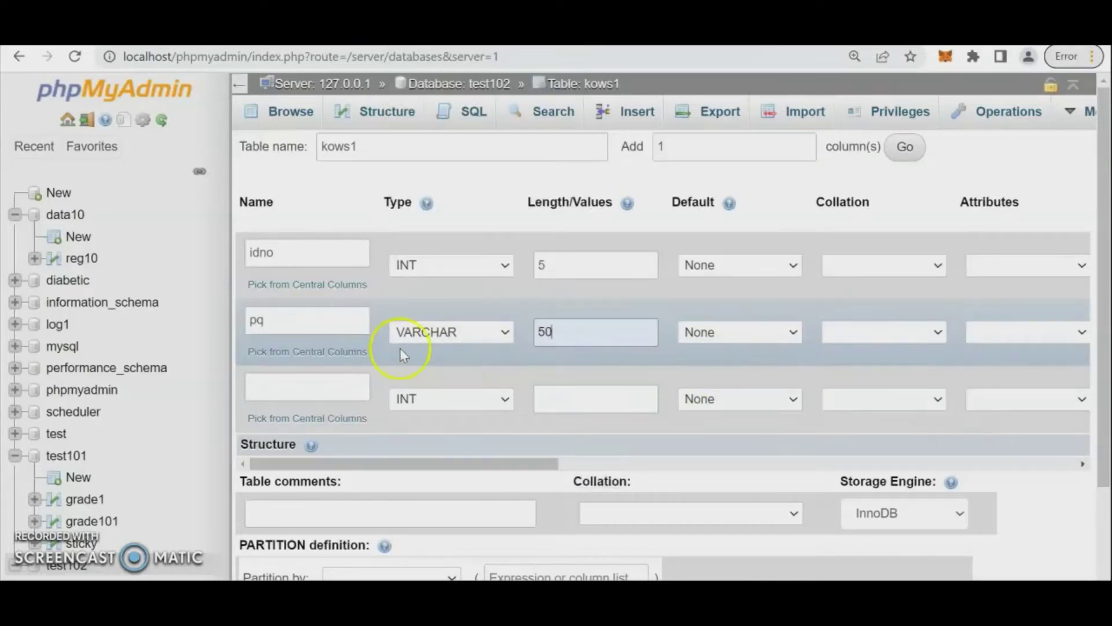
# Define the third column as date_trans with type DATETIME and default CURRENT_TIMESTAMP, and save the table.
pyautogui.click(325, 384)
pyautogui.write('date')
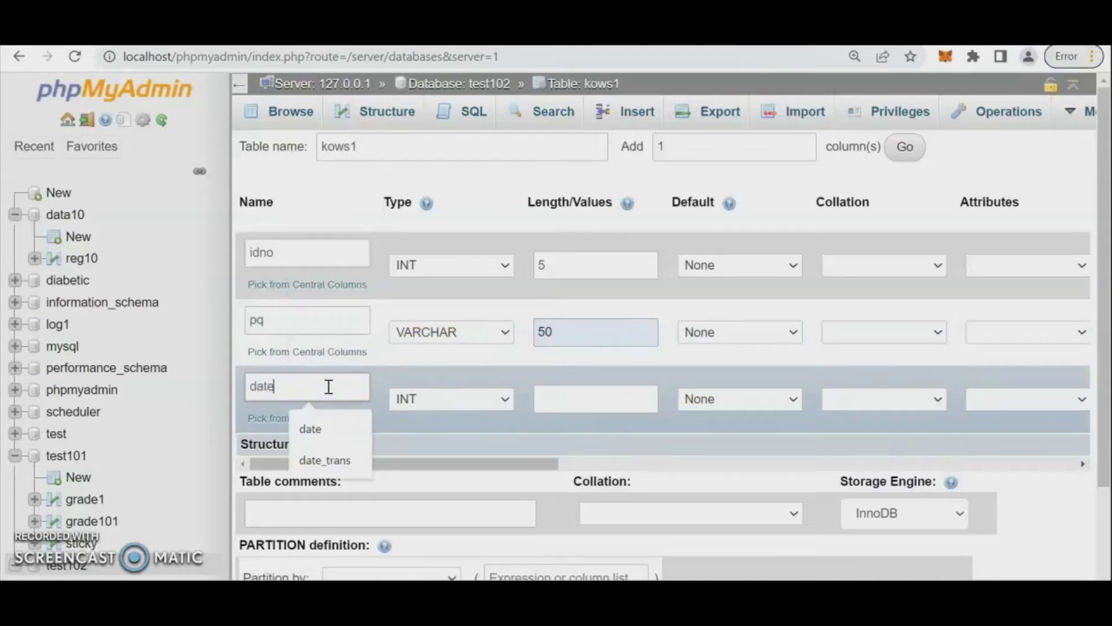
pyautogui.write('_trans')
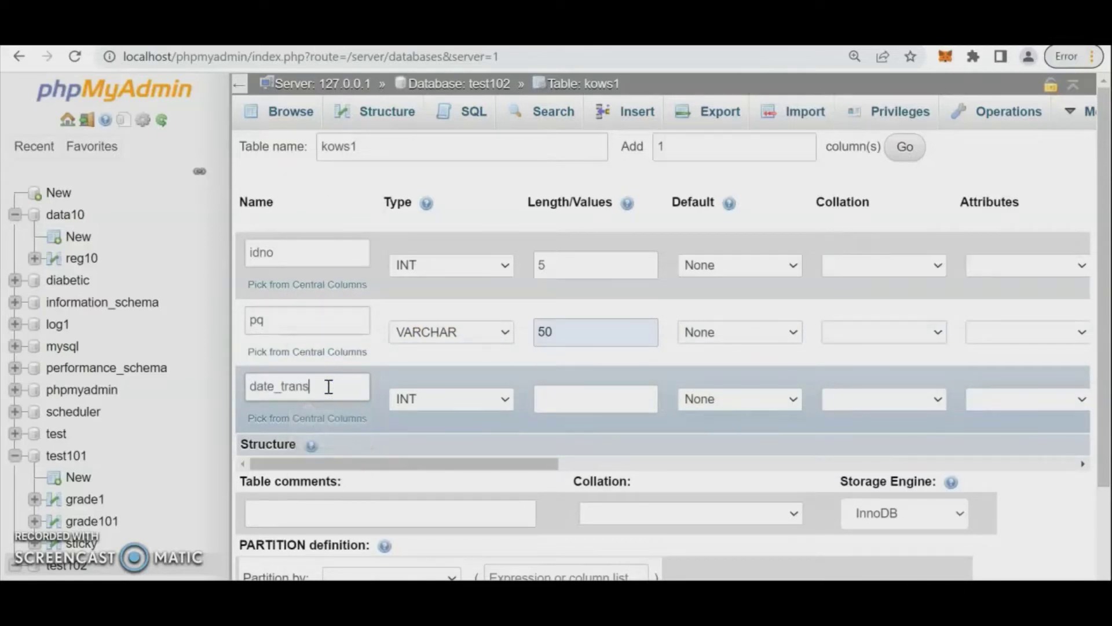
pyautogui.click(507, 399)
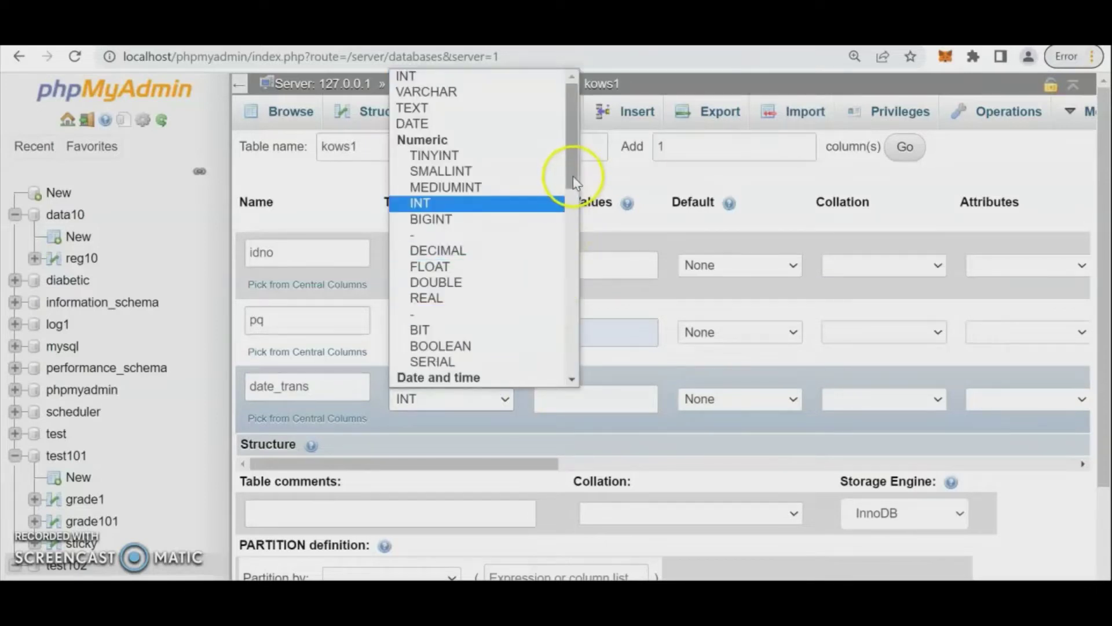
pyautogui.moveTo(573, 176); pyautogui.dragTo(569, 241)
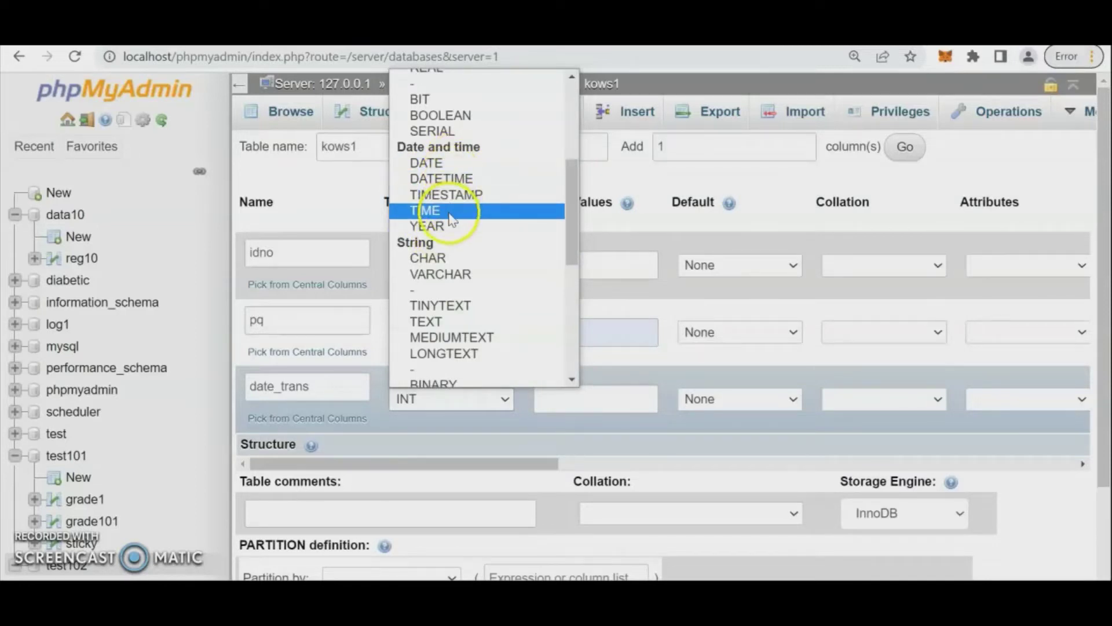
pyautogui.click(450, 179)
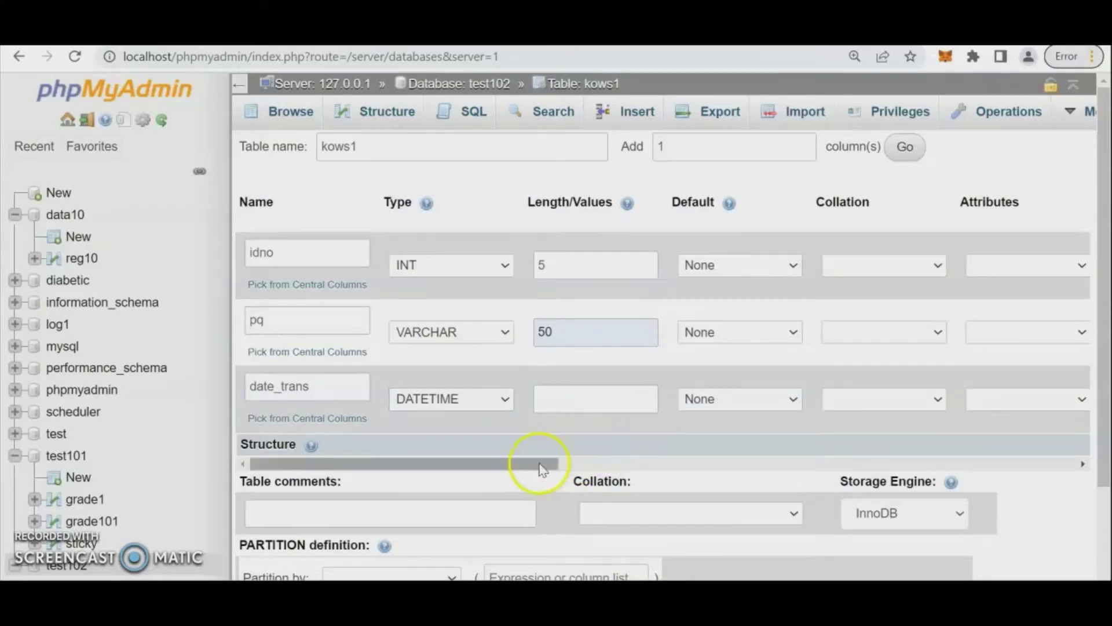
pyautogui.moveTo(541, 468); pyautogui.dragTo(609, 463)
pyautogui.click(602, 400)
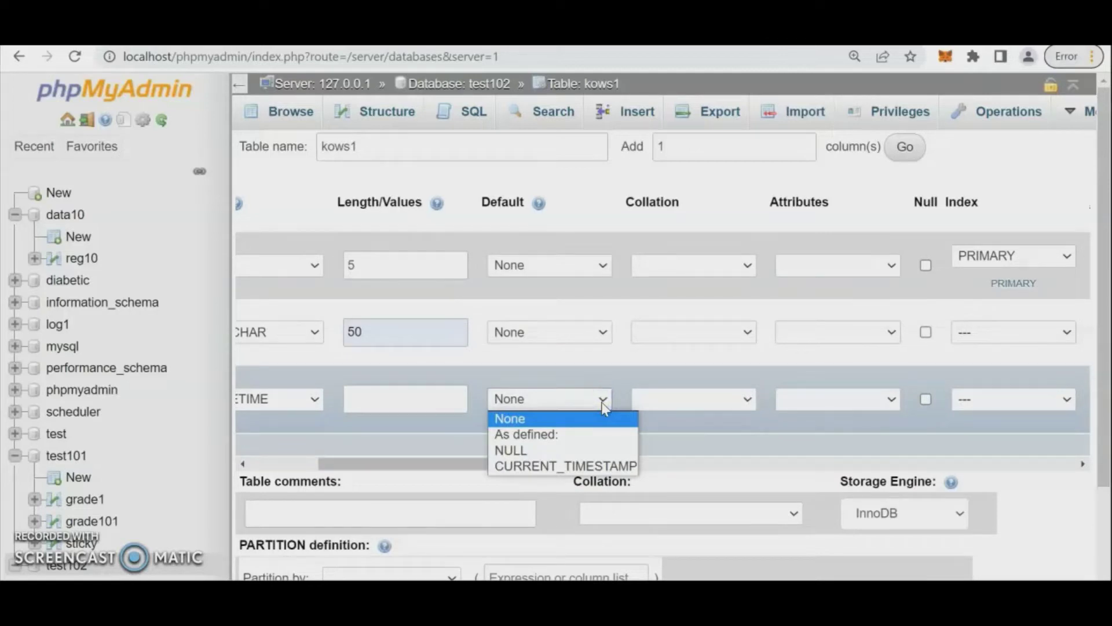
pyautogui.click(577, 466)
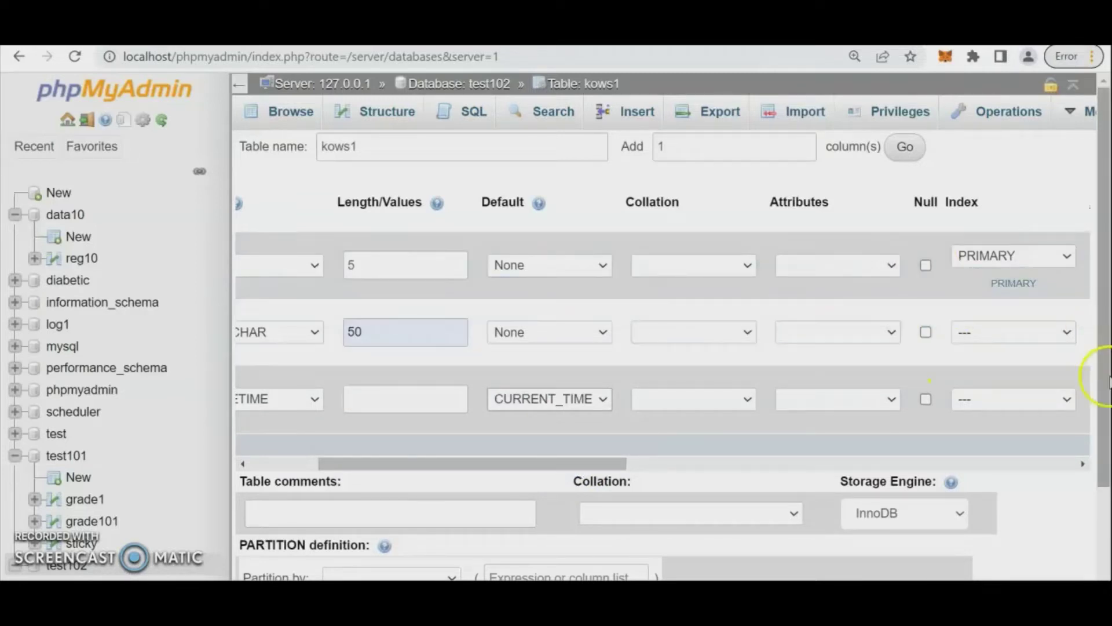
pyautogui.moveTo(1108, 379); pyautogui.dragTo(1107, 481)
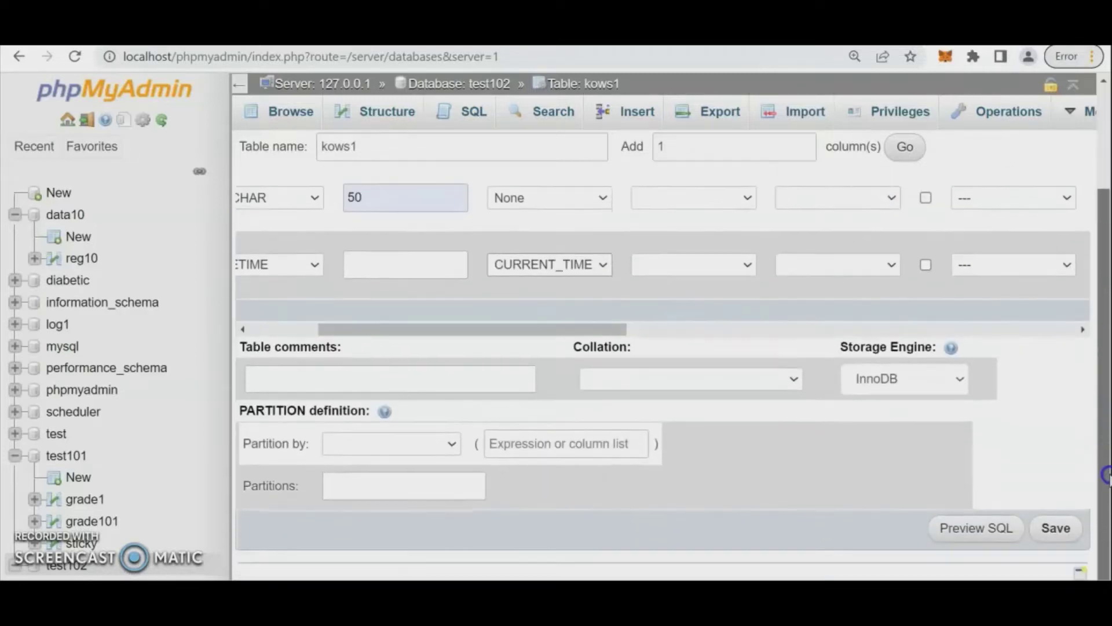
pyautogui.click(1060, 526)
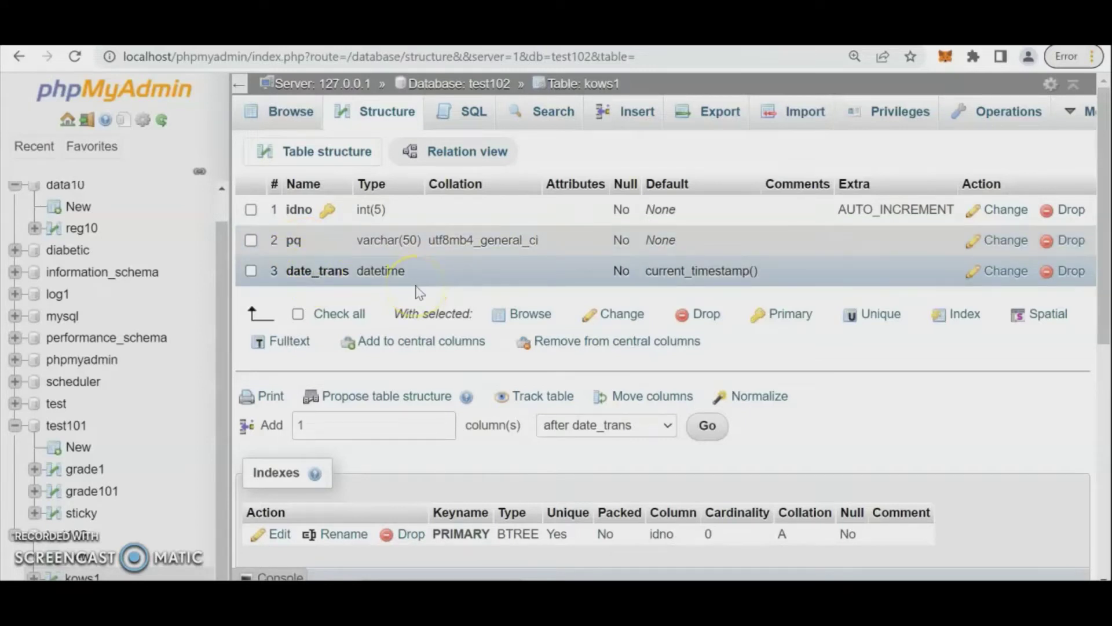
# Start new records in the kows1 table and enter "Knowledge is power" as the first record's pq, keeping current_timestamp() as its date_trans.
pyautogui.click(637, 114)
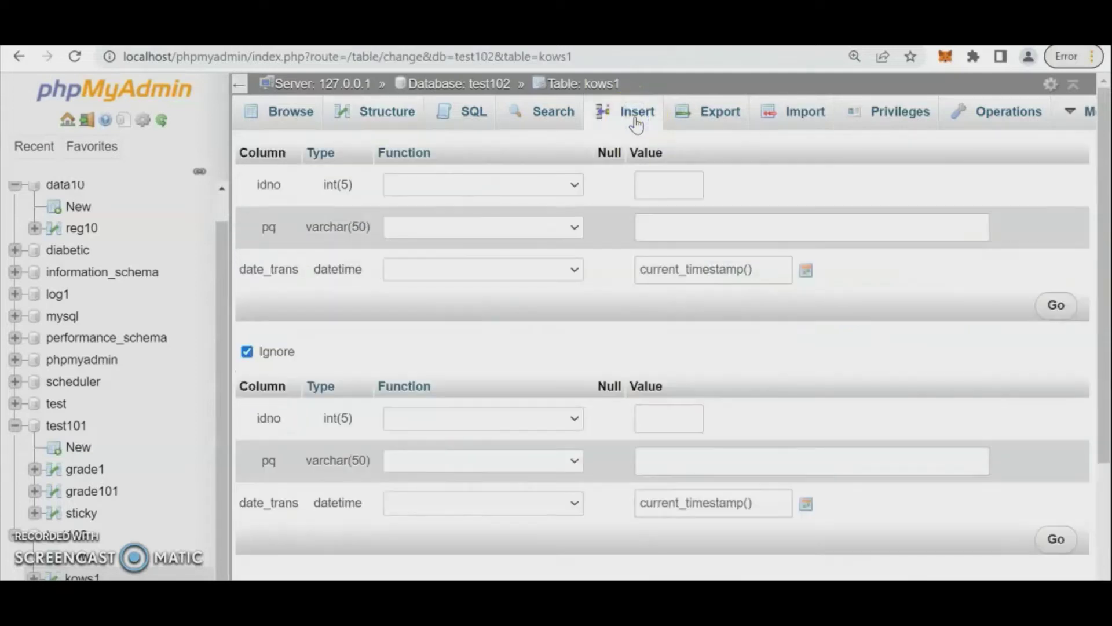
pyautogui.click(450, 188)
pyautogui.click(661, 181)
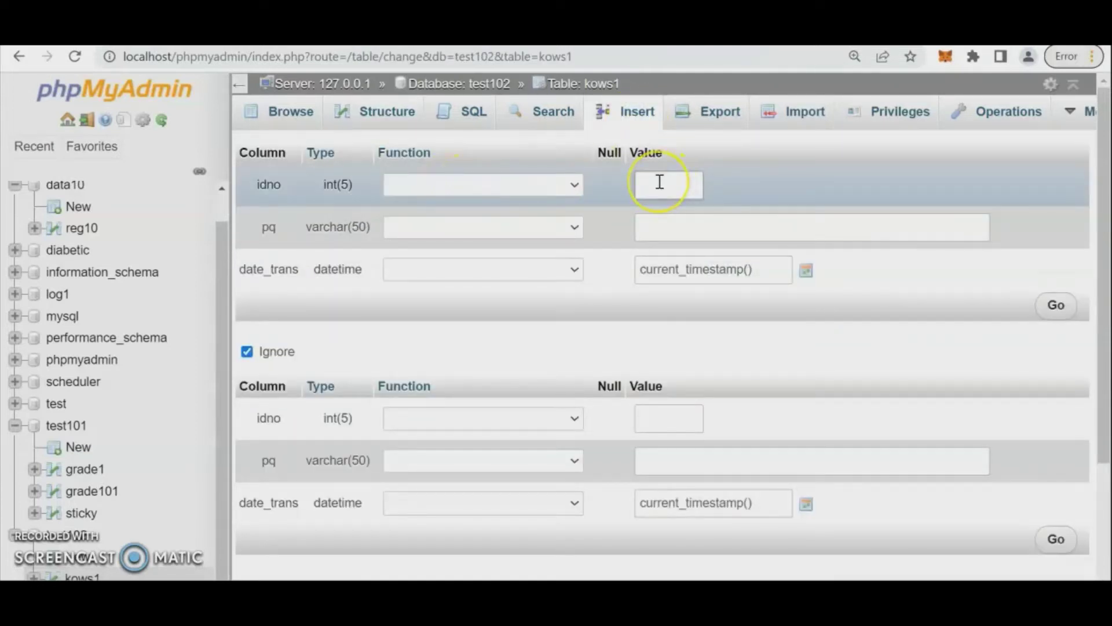
pyautogui.click(663, 229)
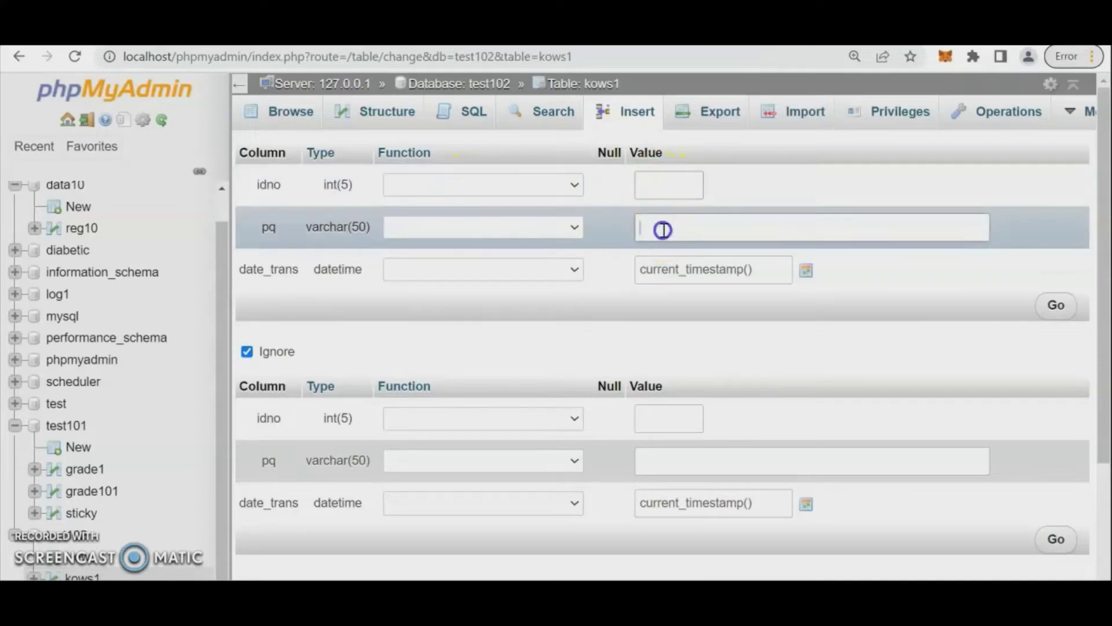
pyautogui.write('Knowleddge is power')
pyautogui.click(631, 300)
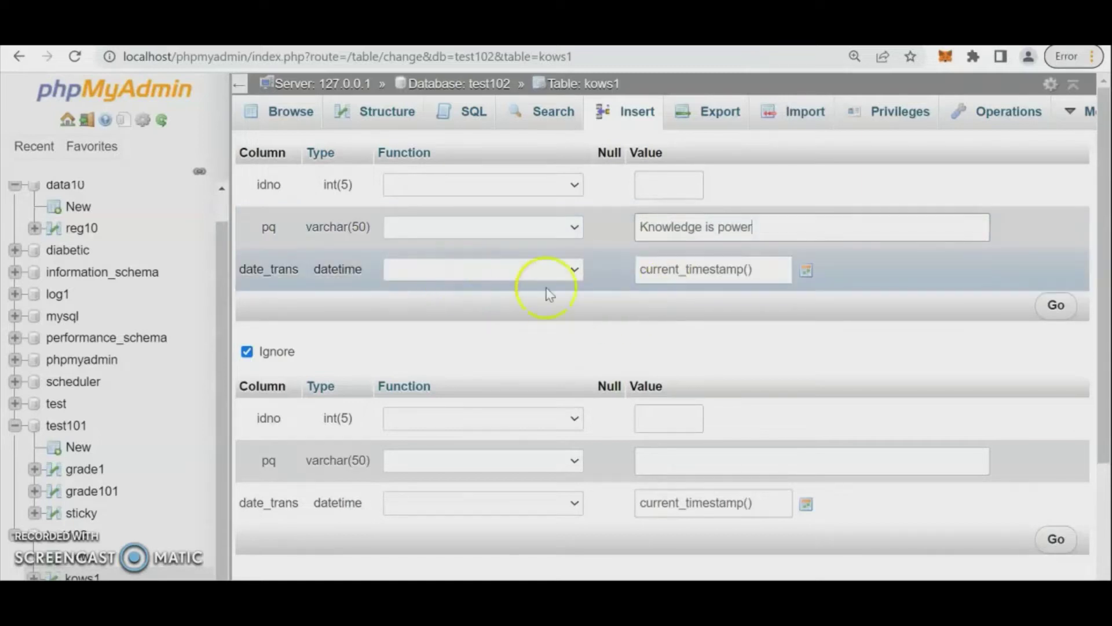
pyautogui.click(807, 271)
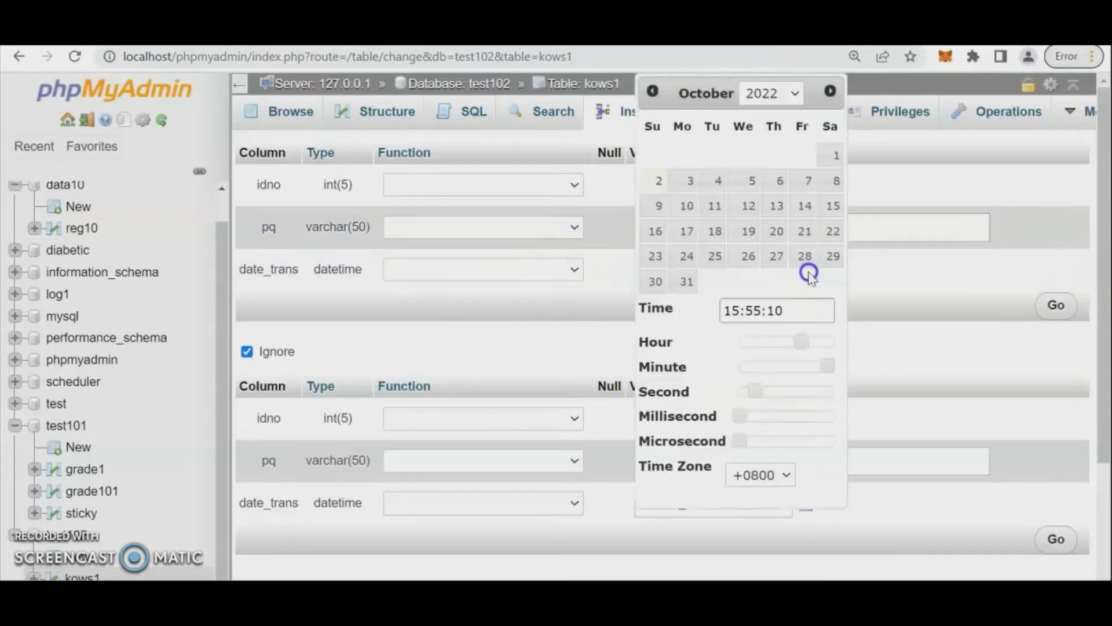
pyautogui.click(886, 266)
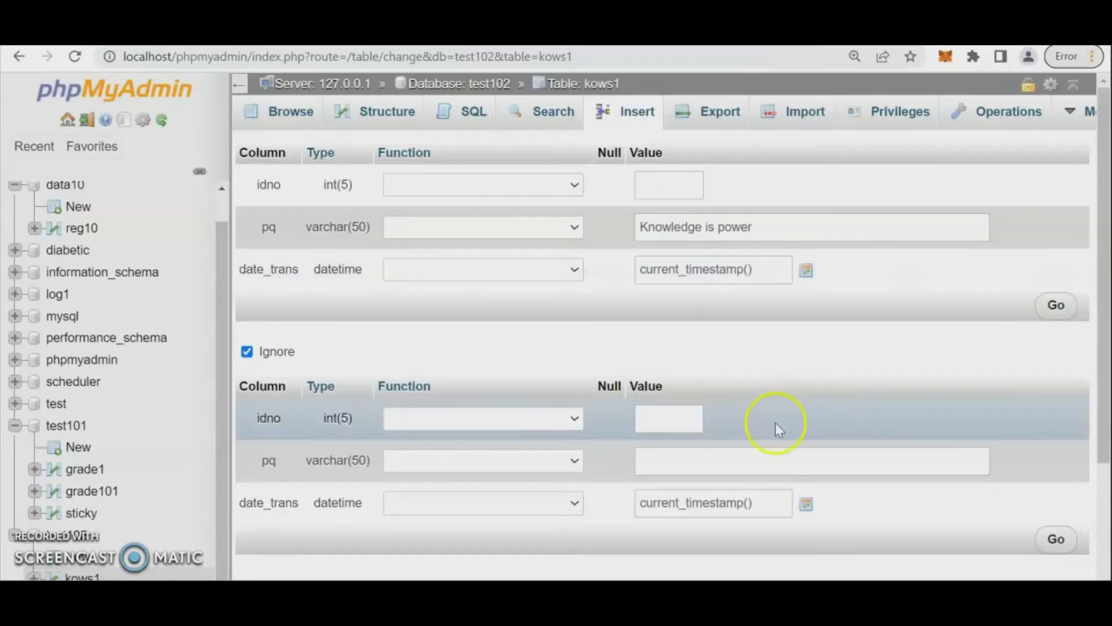
# Enter "Aim high hit the mark" as the second record's pq and insert both records into kows1.
pyautogui.click(733, 453)
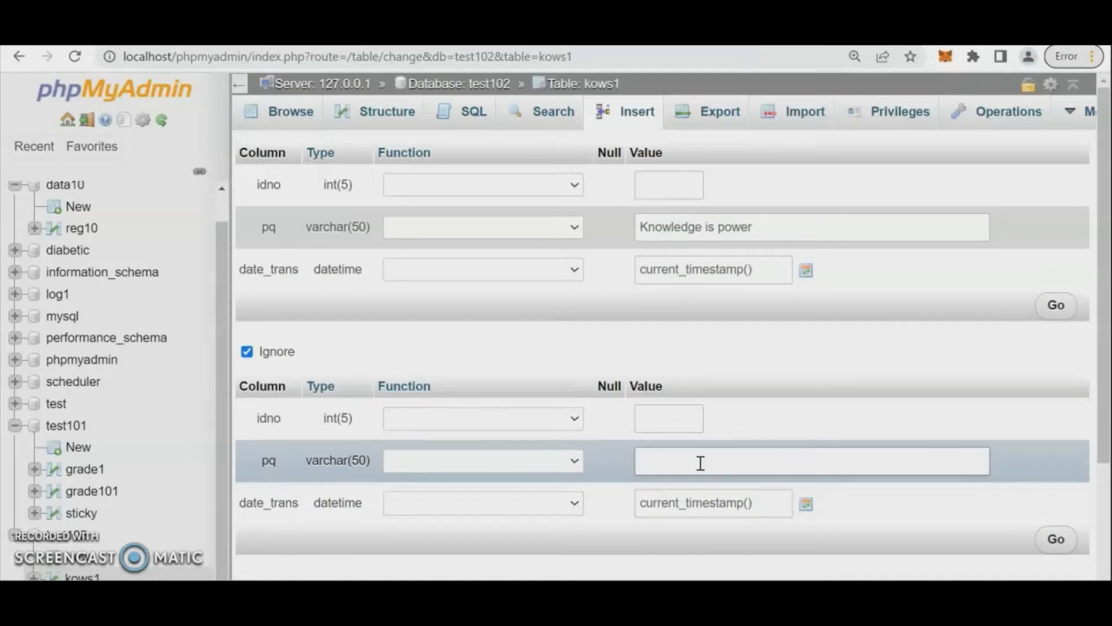
pyautogui.write('Aim high hit the mark')
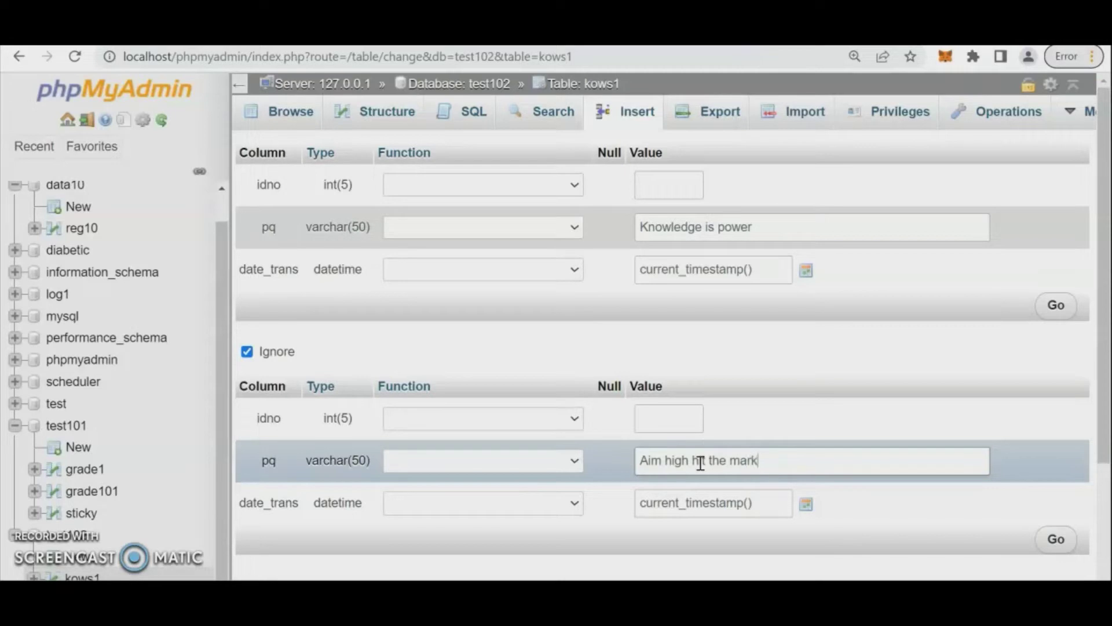
pyautogui.click(1056, 539)
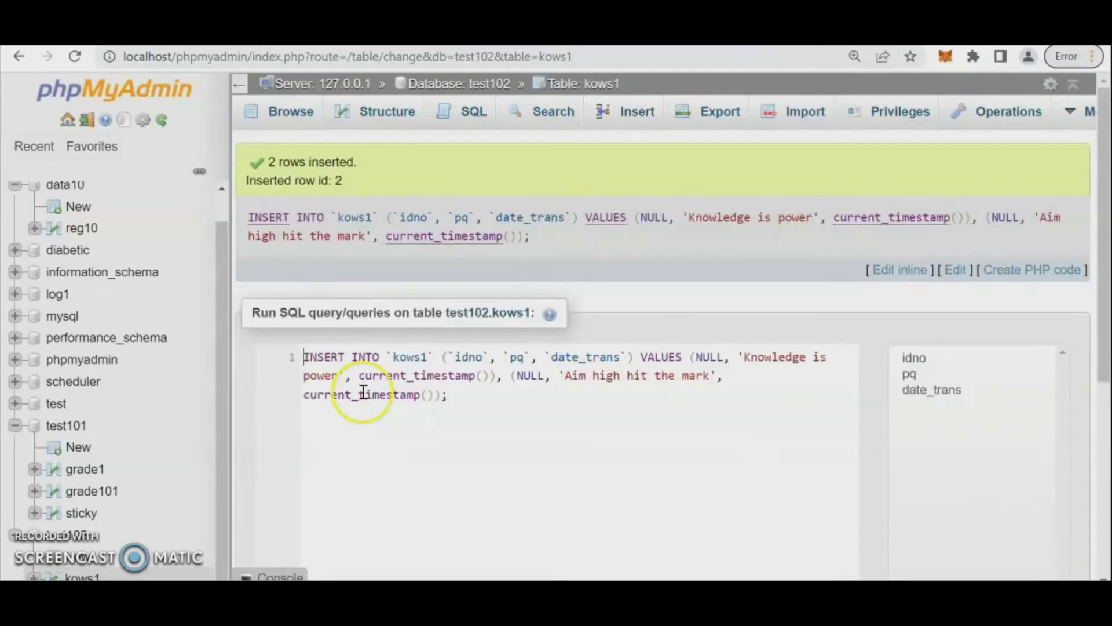
# Highlight the generated INSERT statement for the kows1 table to examine its columns and values.
pyautogui.hotkey('ctrl', '+')
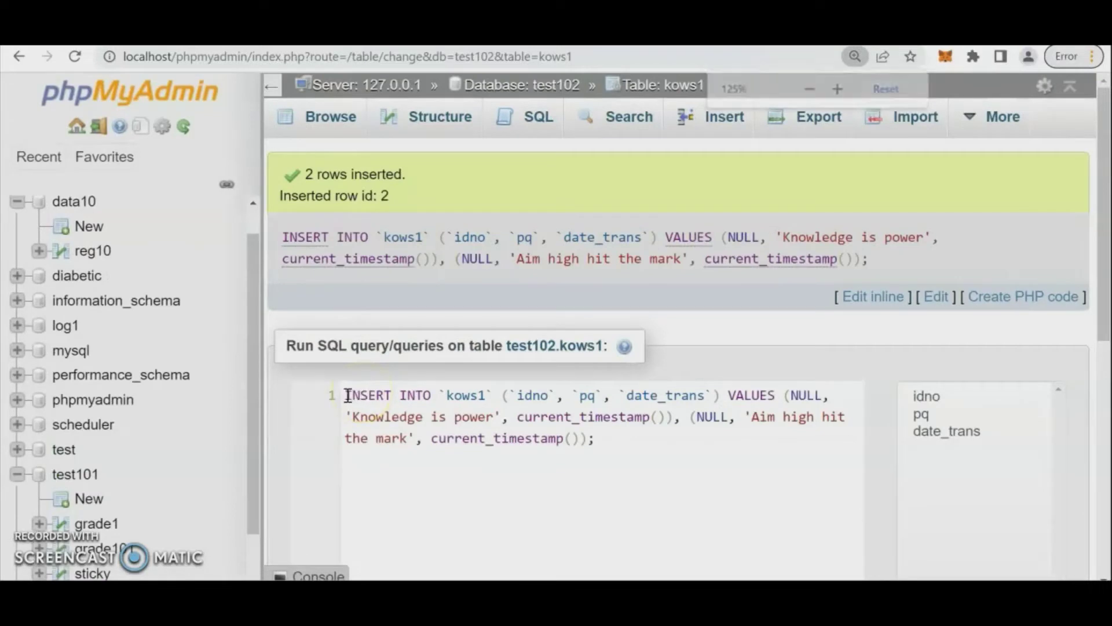
pyautogui.moveTo(344, 394); pyautogui.dragTo(600, 441)
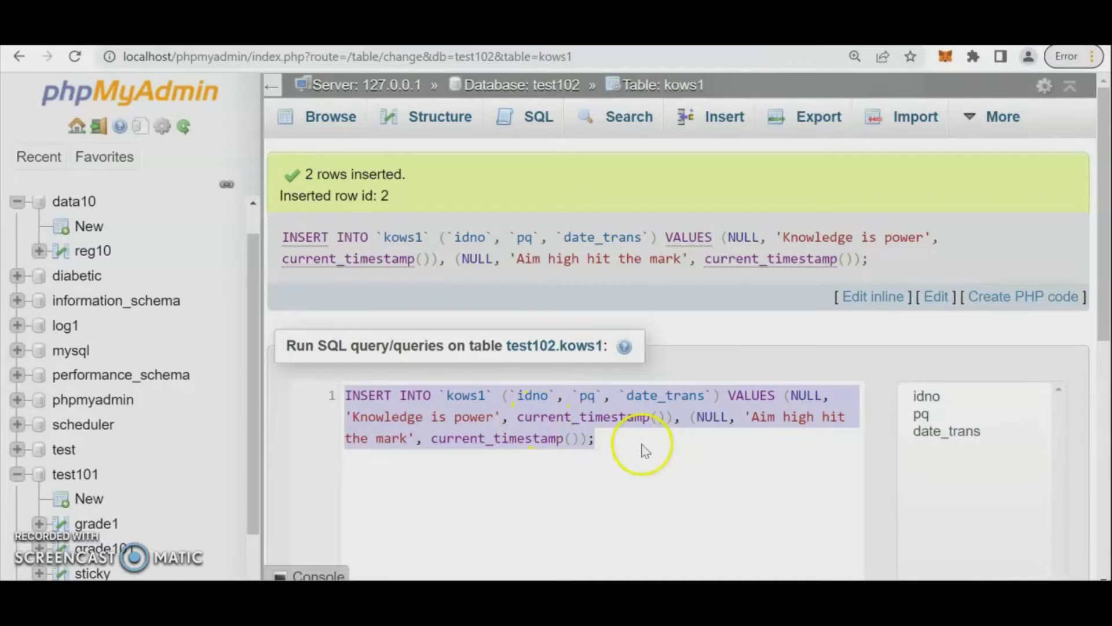
pyautogui.hotkey('ctrl', '-')
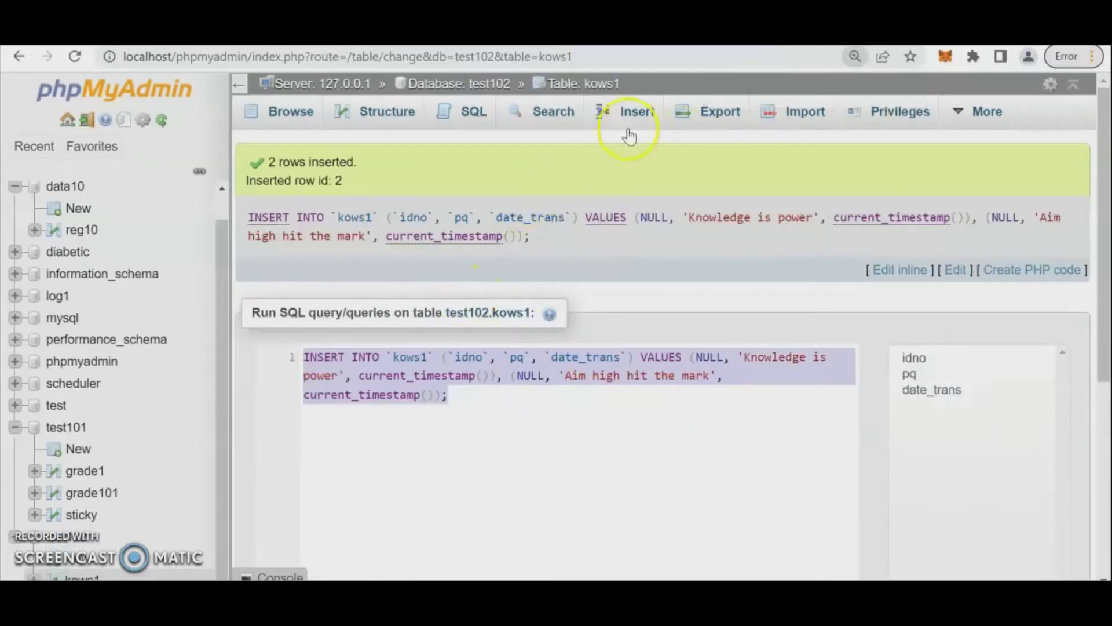
# Start another pair of kows1 records and enter "No pain No gain" as the first record's pq.
pyautogui.click(630, 124)
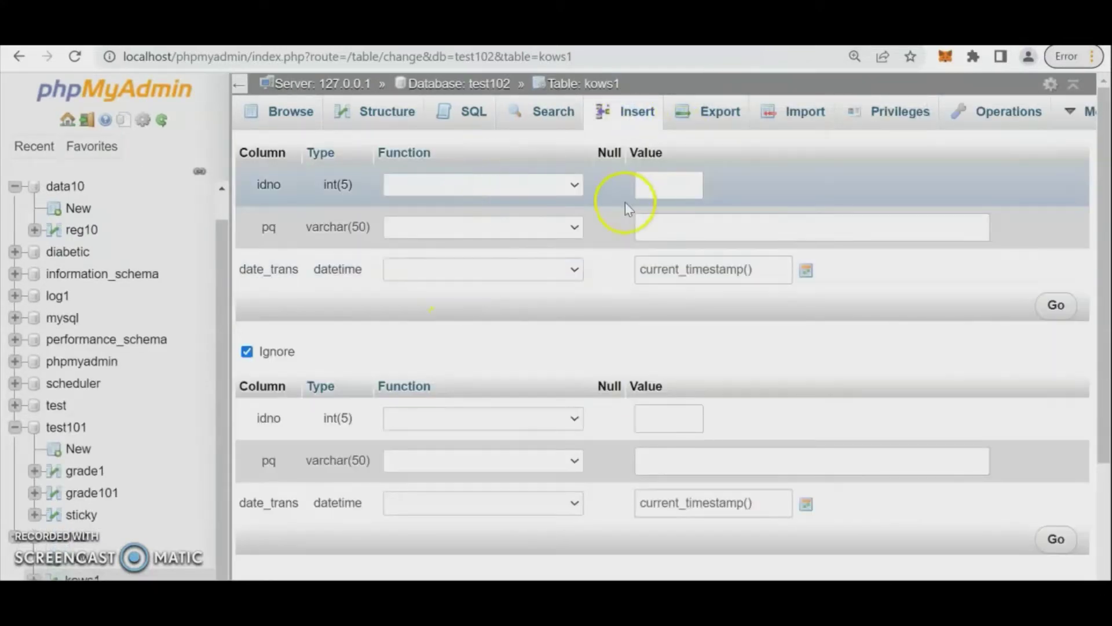
pyautogui.click(653, 229)
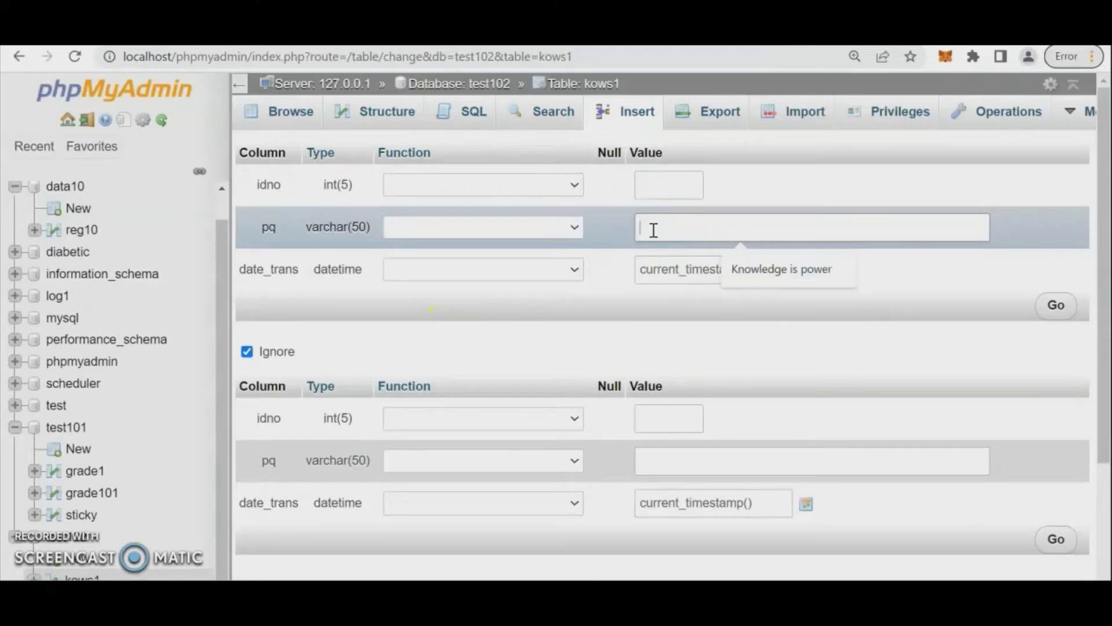
pyautogui.write('No pain No ')
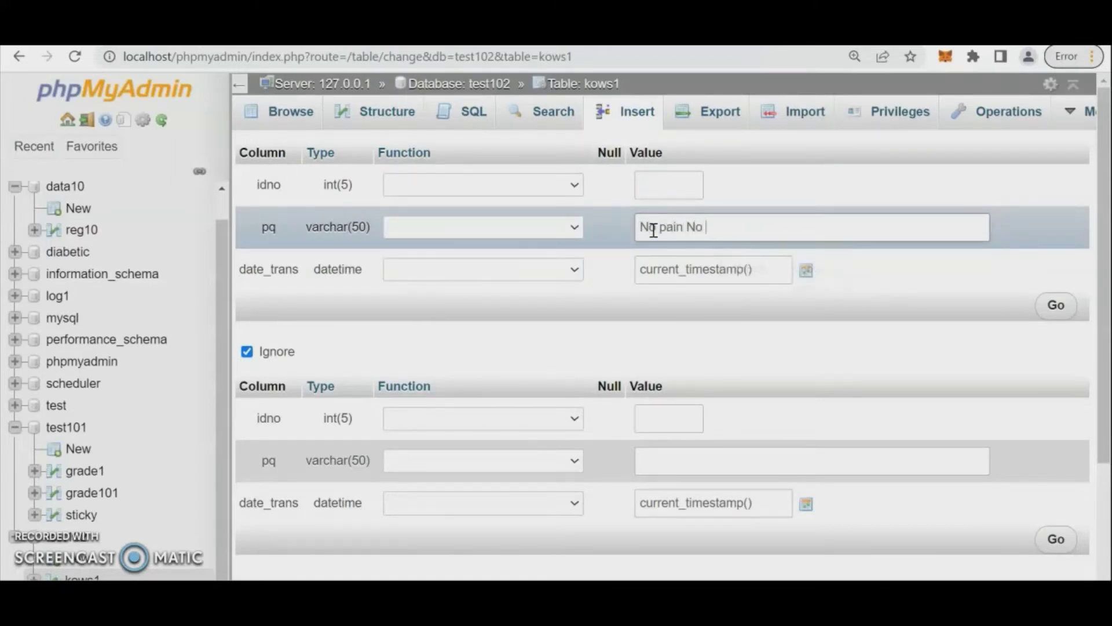
pyautogui.write('gain')
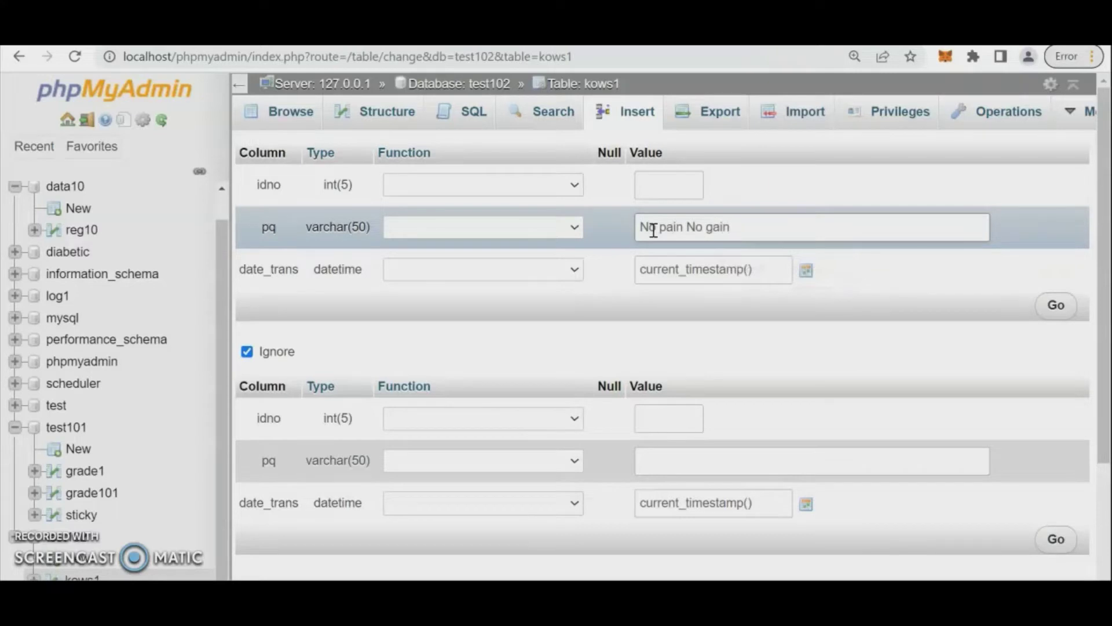
# Enter "Work and do you best" as the second record's pq and insert both records into kows1.
pyautogui.click(683, 463)
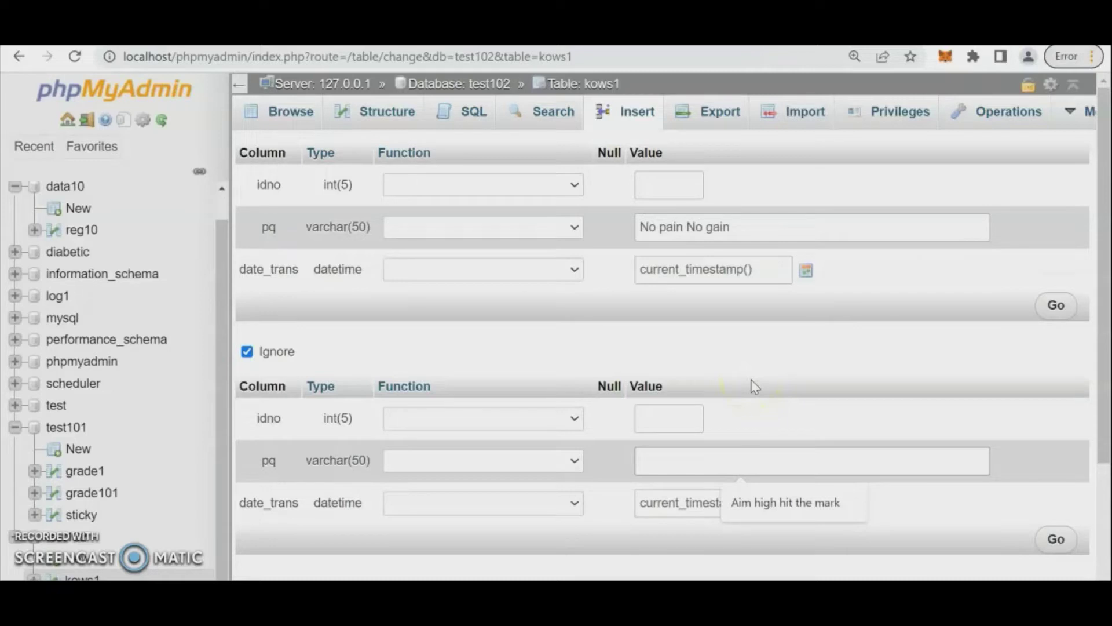
pyautogui.write('Work anddo')
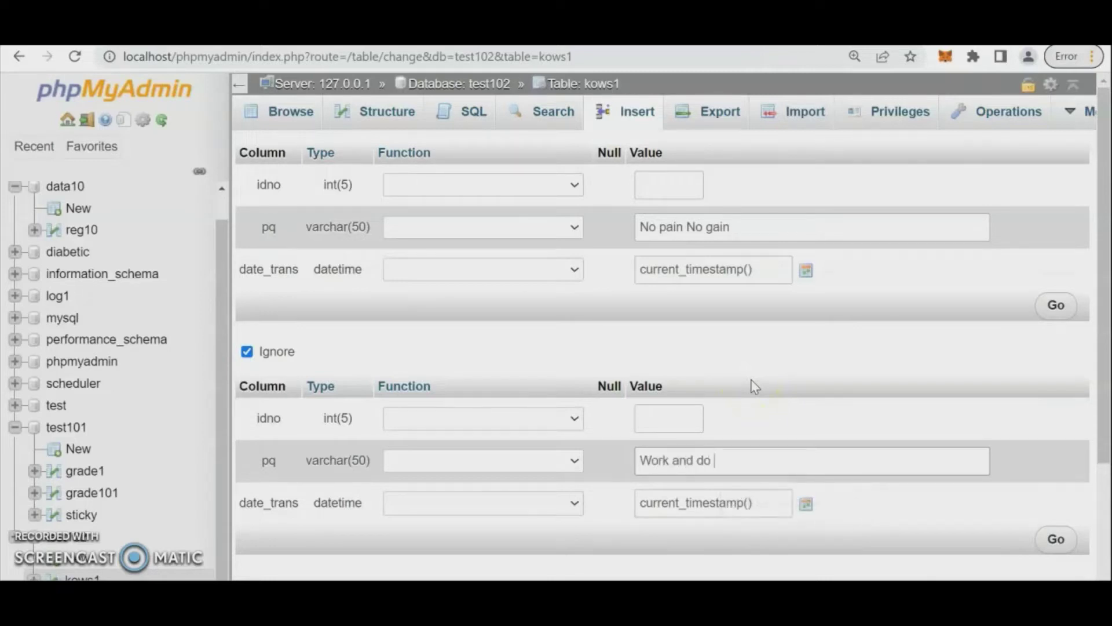
pyautogui.press('BackSpace')
pyautogui.press('BackSpace')
pyautogui.write('do you rbest')
pyautogui.click(1056, 539)
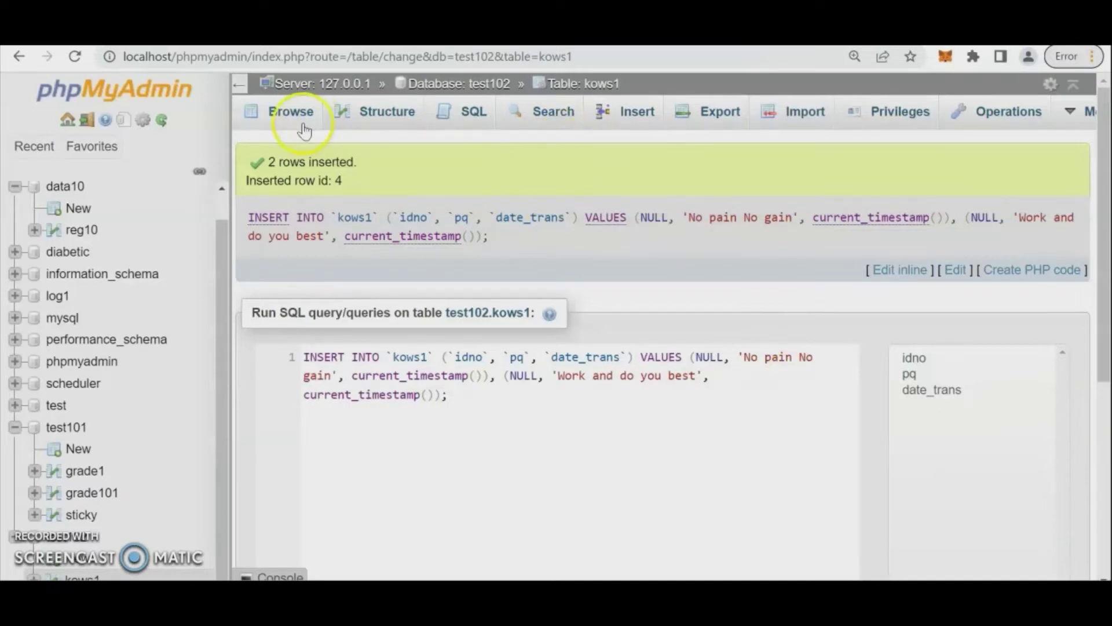
# Run the SQL query SELECT * FROM `kows1` WHERE 1 to list the table's records.
pyautogui.click(474, 112)
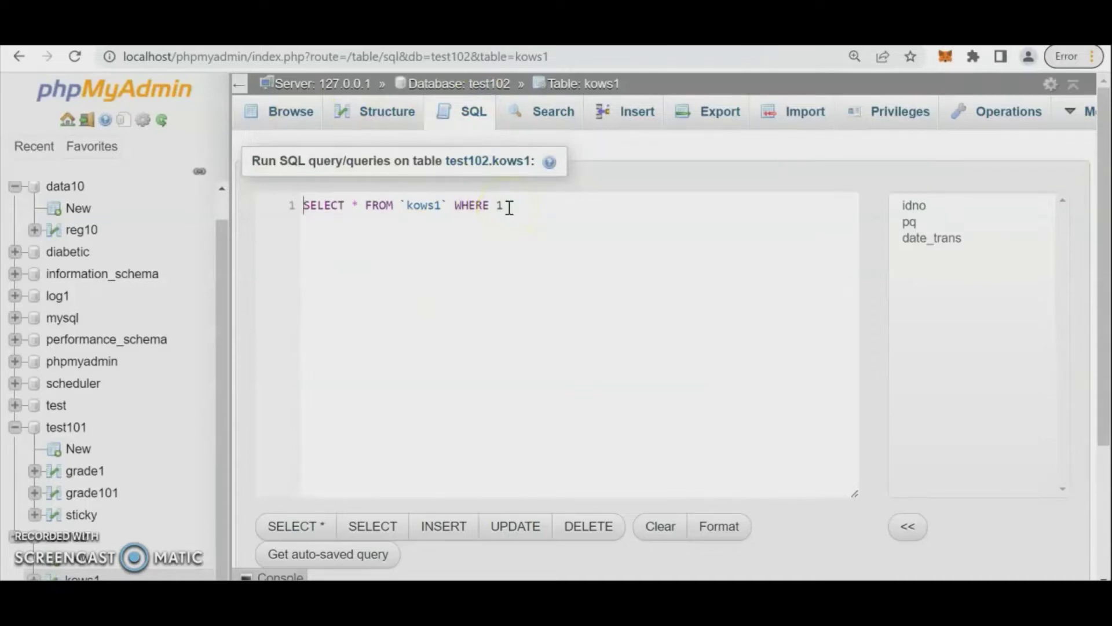
pyautogui.click(1102, 436)
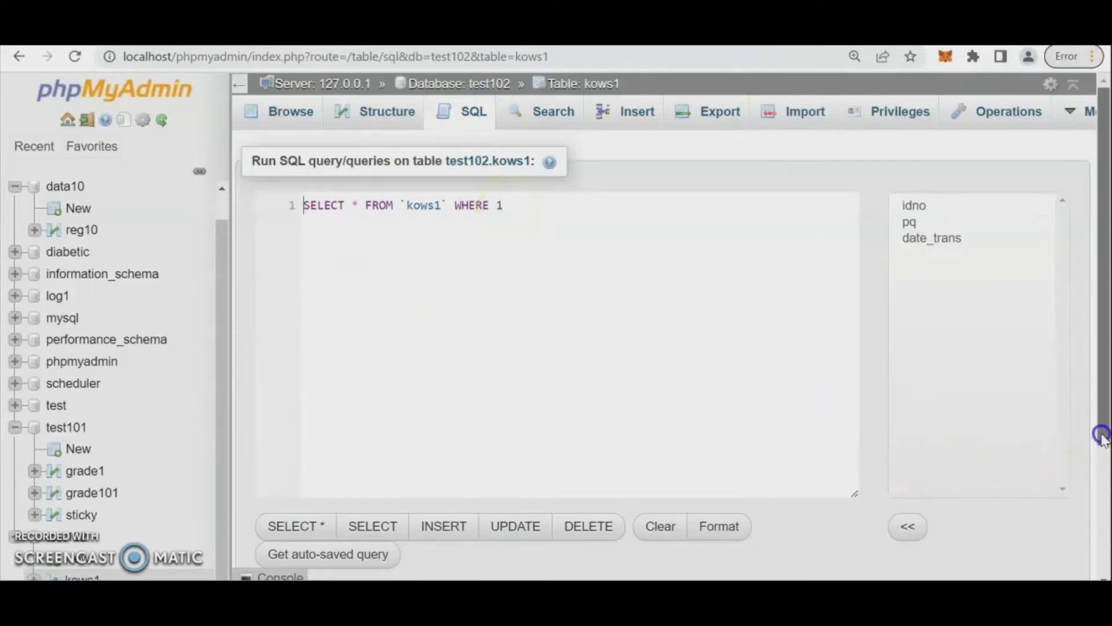
pyautogui.moveTo(1101, 436); pyautogui.dragTo(1102, 545)
pyautogui.click(1066, 536)
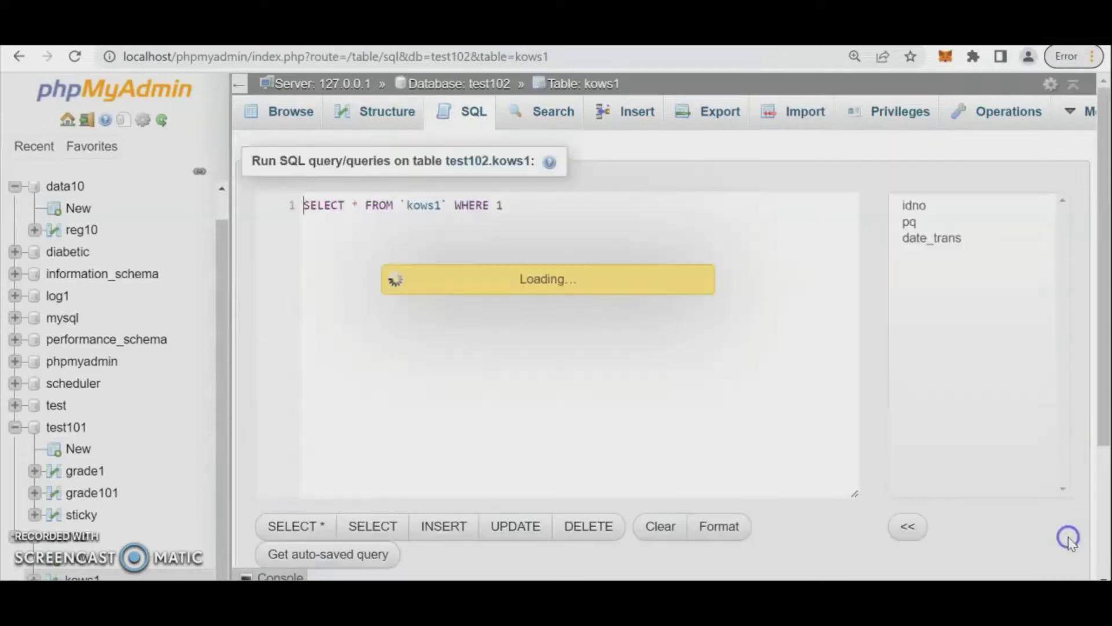